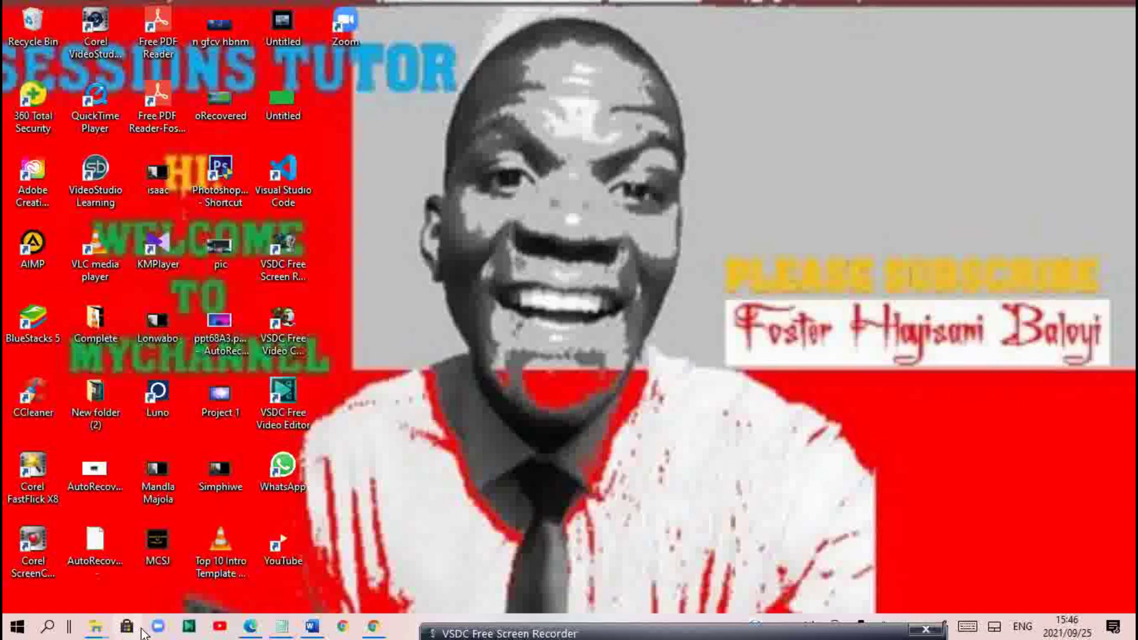
- Open VSDC Video Editor and create a blank project titled Movement with the default Full HD 1920x1080, 30 fps settings
{"action": "left_click", "coordinate": [189, 626]}
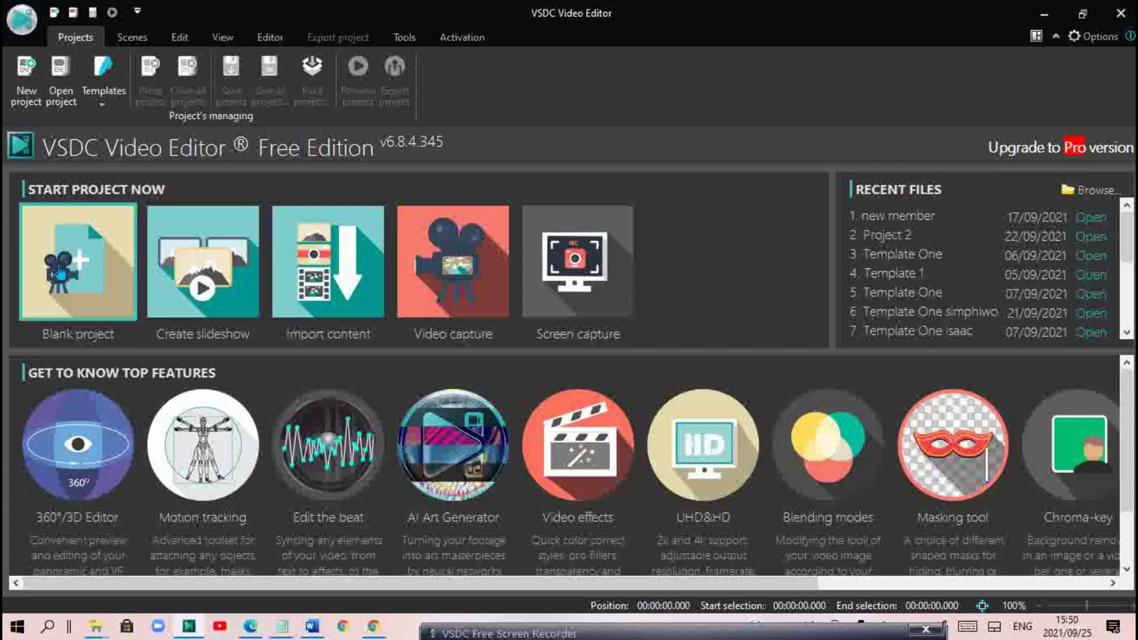
{"action": "left_click", "coordinate": [58, 272]}
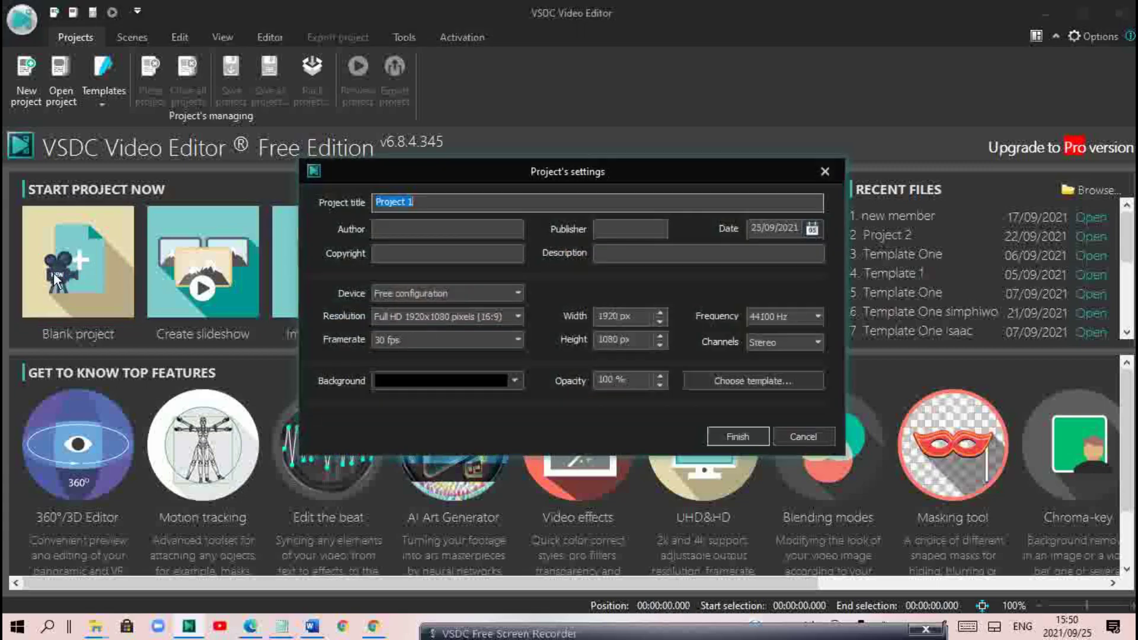
{"action": "left_click_drag", "start_coordinate": [518, 173], "coordinate": [436, 155]}
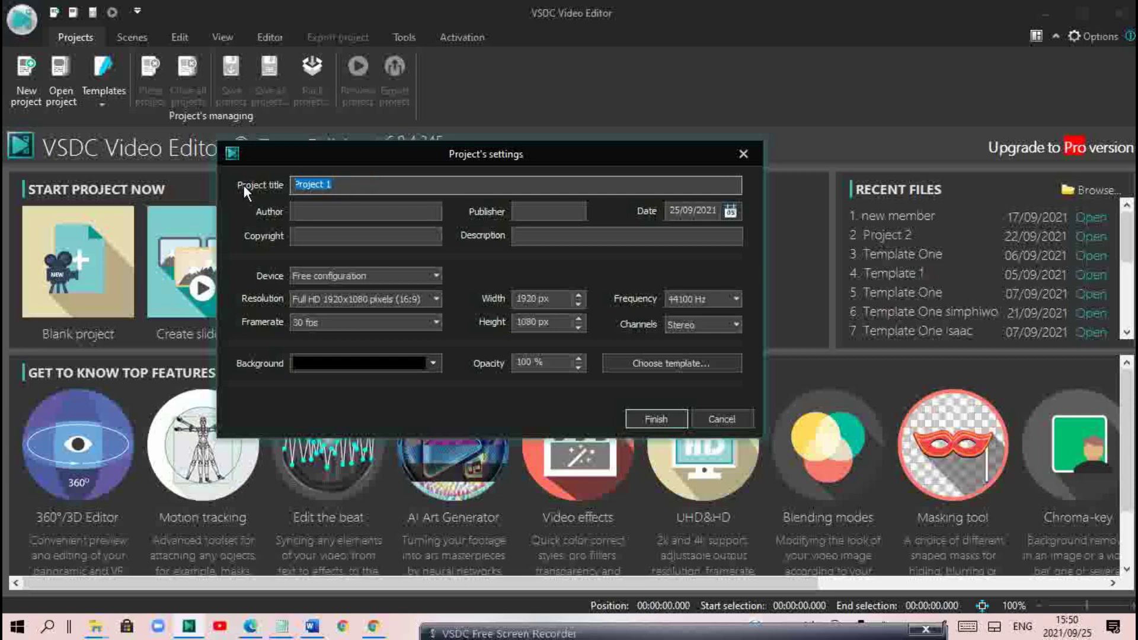
{"action": "type", "text": "Movement"}
{"action": "left_click", "coordinate": [653, 417]}
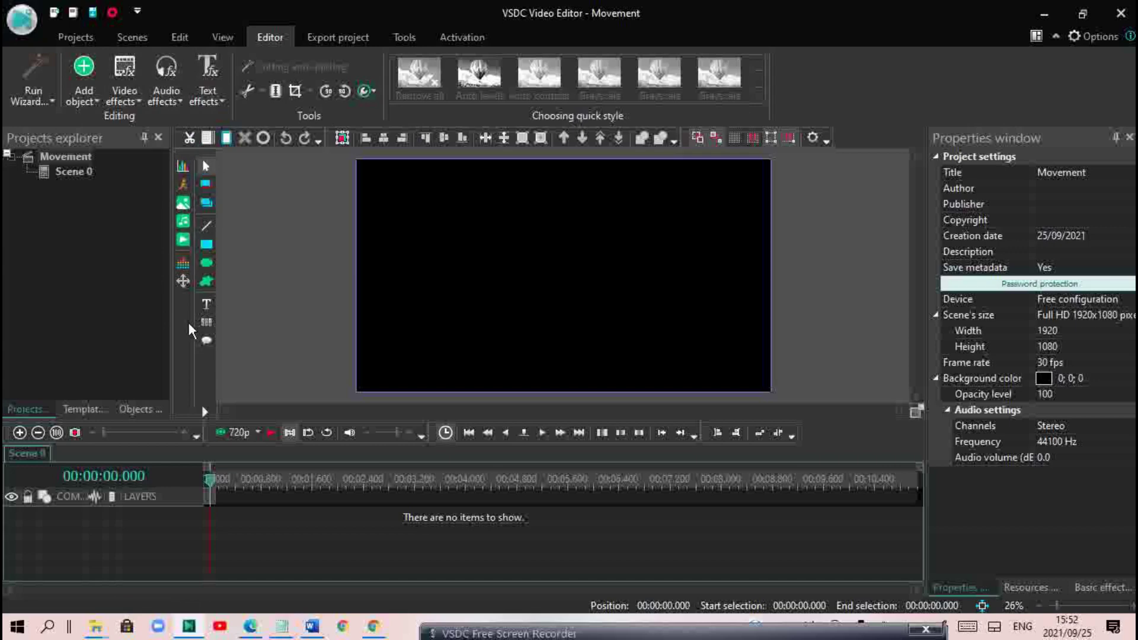
- Draw a rectangle about 507 by 231 px on a new layer, left of the scene's centre
{"action": "left_click", "coordinate": [205, 248]}
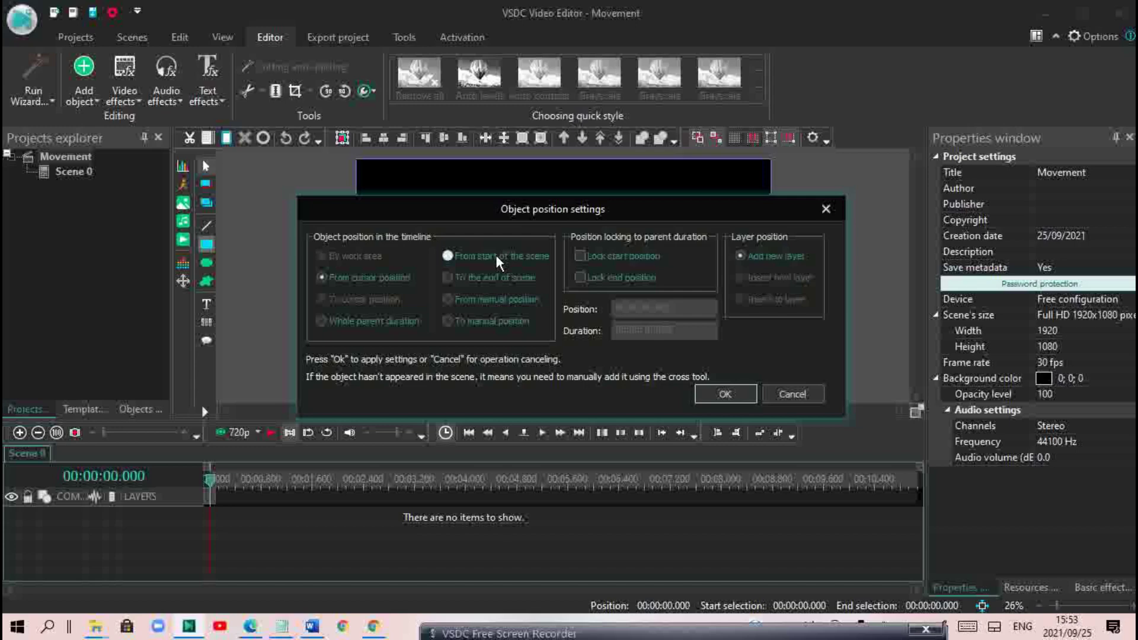
{"action": "left_click", "coordinate": [534, 279]}
{"action": "left_click", "coordinate": [497, 253]}
{"action": "left_click", "coordinate": [493, 278]}
{"action": "left_click", "coordinate": [741, 392]}
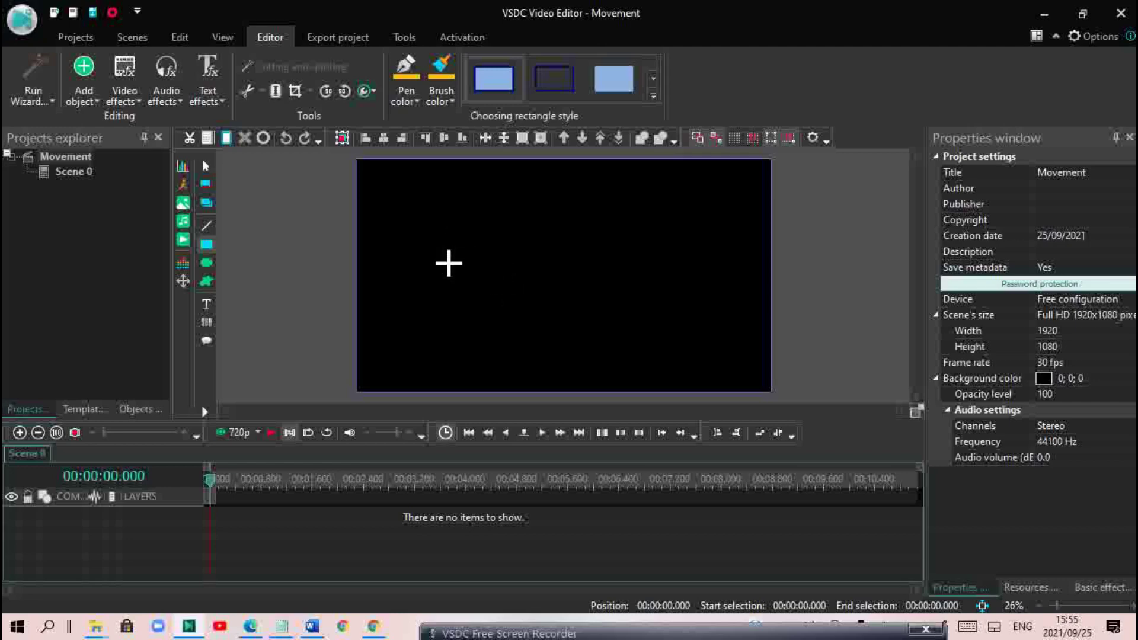
{"action": "mouse_move", "coordinate": [433, 239]}
{"action": "left_mouse_down"}
{"action": "mouse_move", "coordinate": [605, 254]}
{"action": "mouse_move", "coordinate": [620, 292]}
{"action": "mouse_move", "coordinate": [543, 289]}
{"action": "left_mouse_up"}
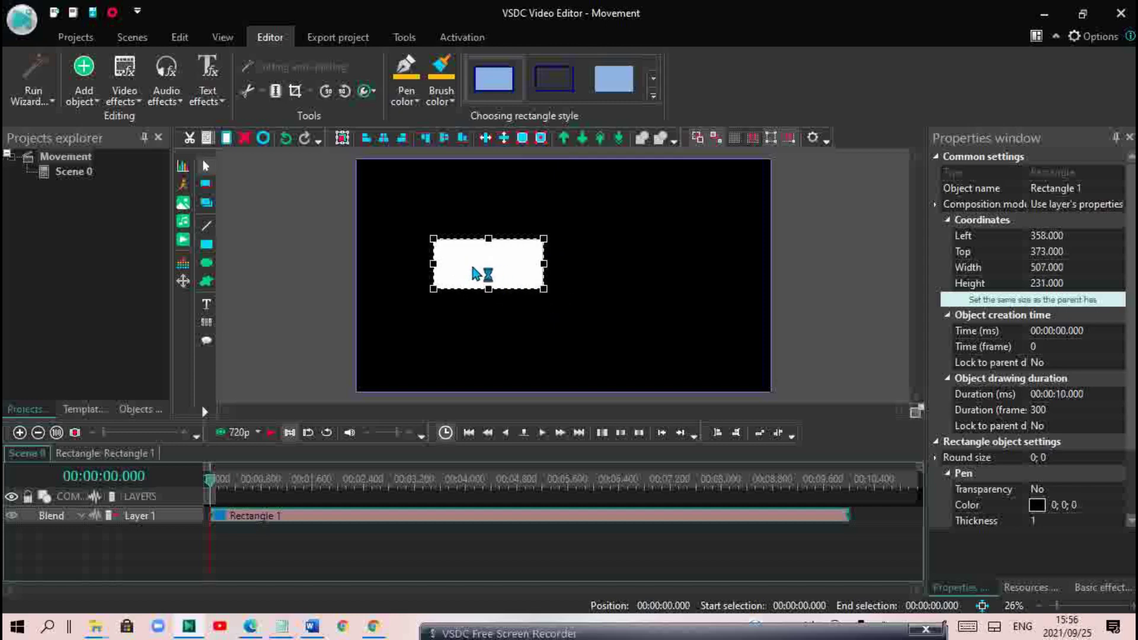
- Centre the rectangle horizontally and vertically in the scene
{"action": "left_click_drag", "start_coordinate": [476, 265], "coordinate": [541, 267]}
{"action": "left_click", "coordinate": [384, 138]}
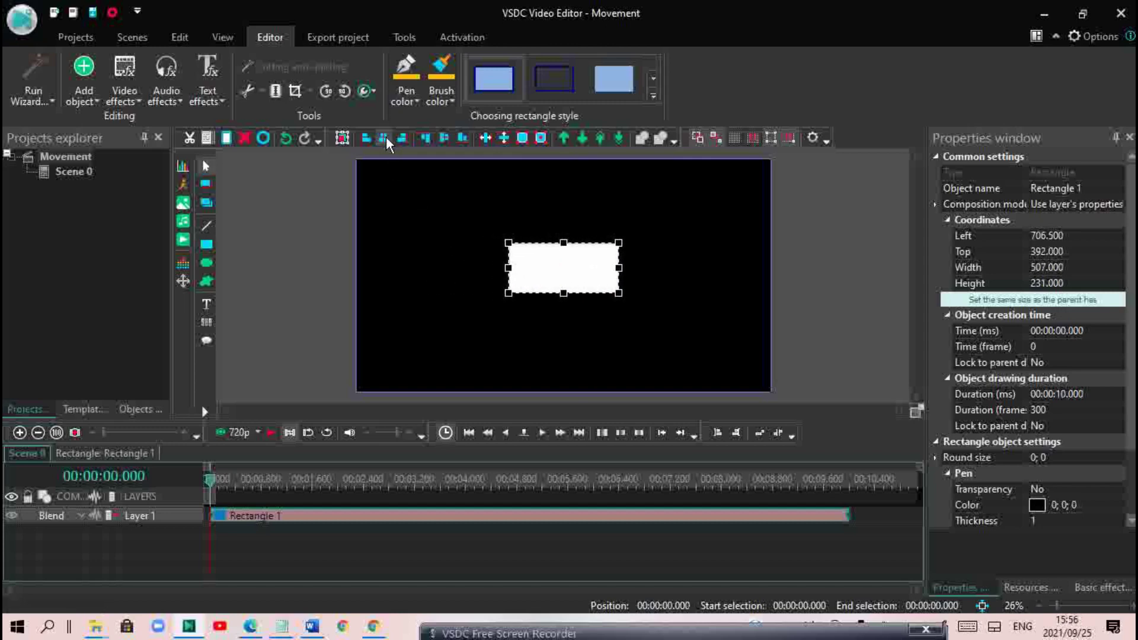
{"action": "left_click", "coordinate": [441, 141]}
- Set the rectangle's brush color to the standard bright red
{"action": "left_click", "coordinate": [448, 100]}
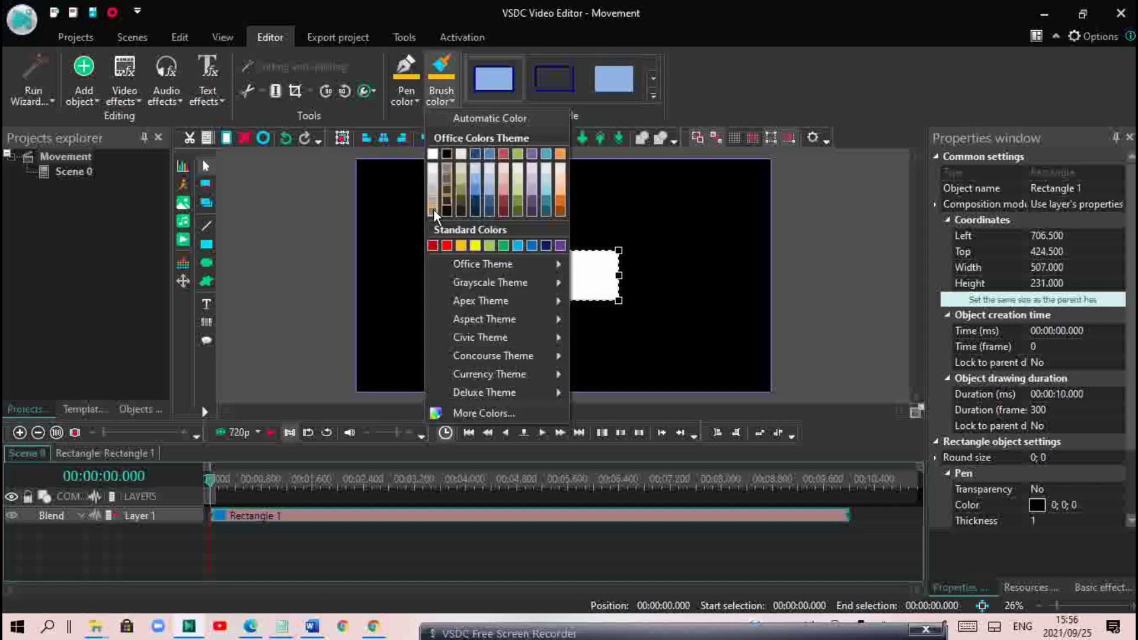
{"action": "left_click", "coordinate": [445, 246]}
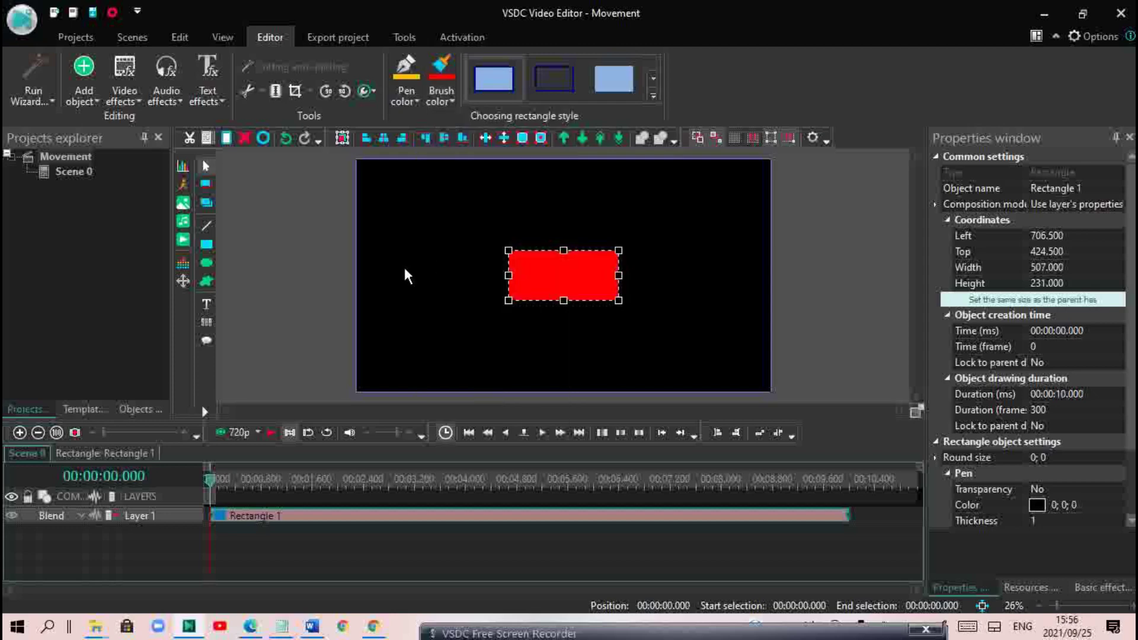
{"action": "left_click", "coordinate": [689, 285]}
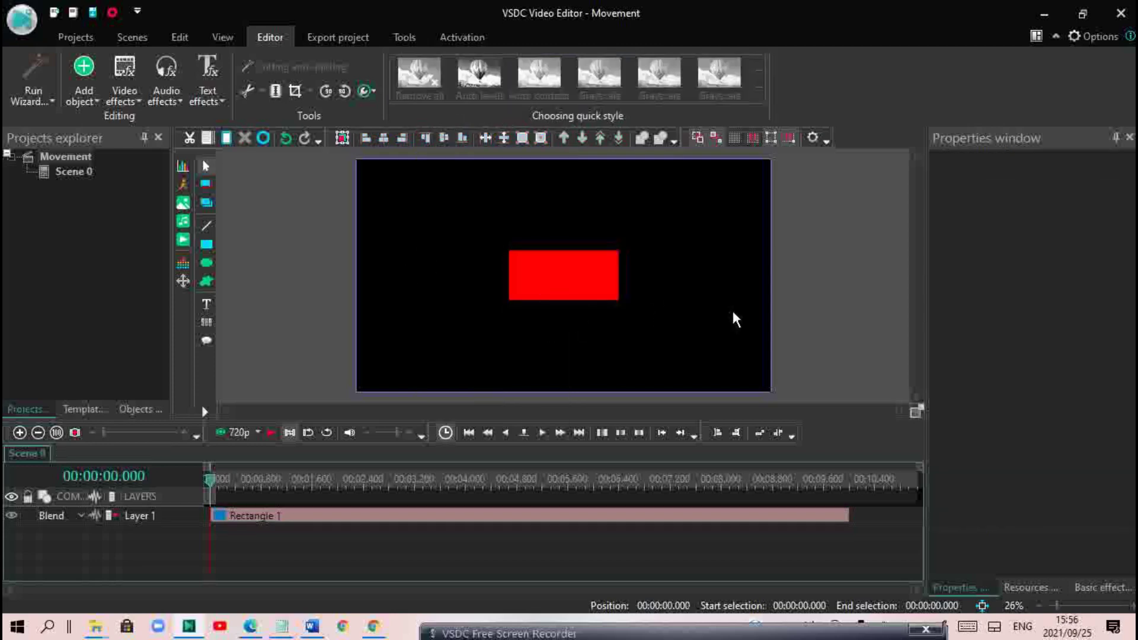
- Set the rectangle's pen color to white
{"action": "left_click", "coordinate": [587, 276]}
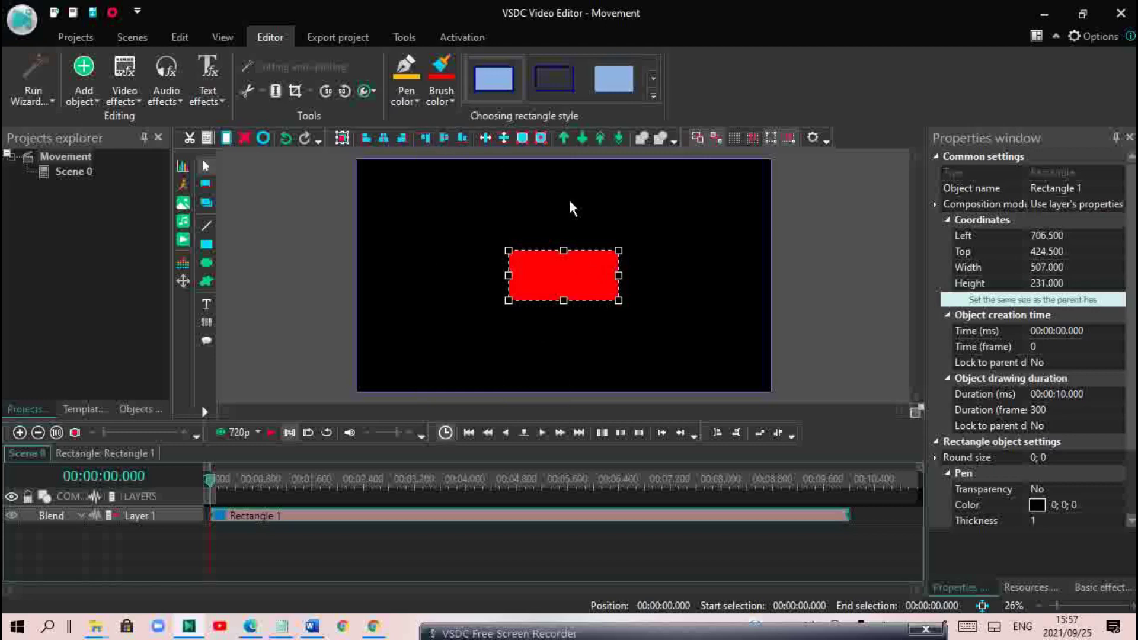
{"action": "left_click", "coordinate": [414, 101]}
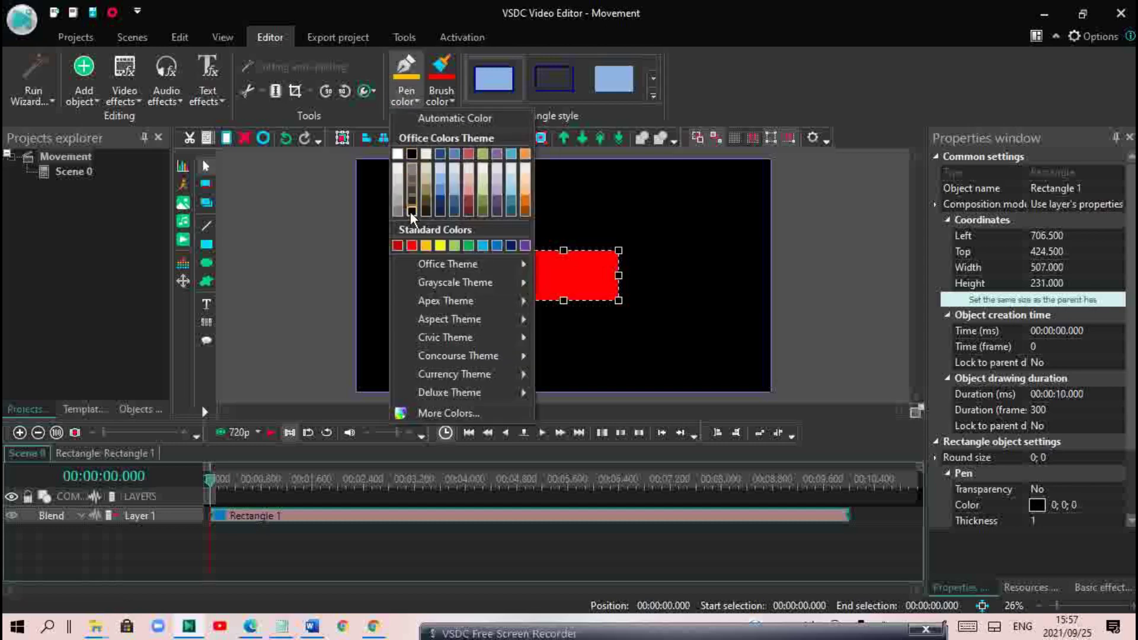
{"action": "left_click", "coordinate": [397, 154]}
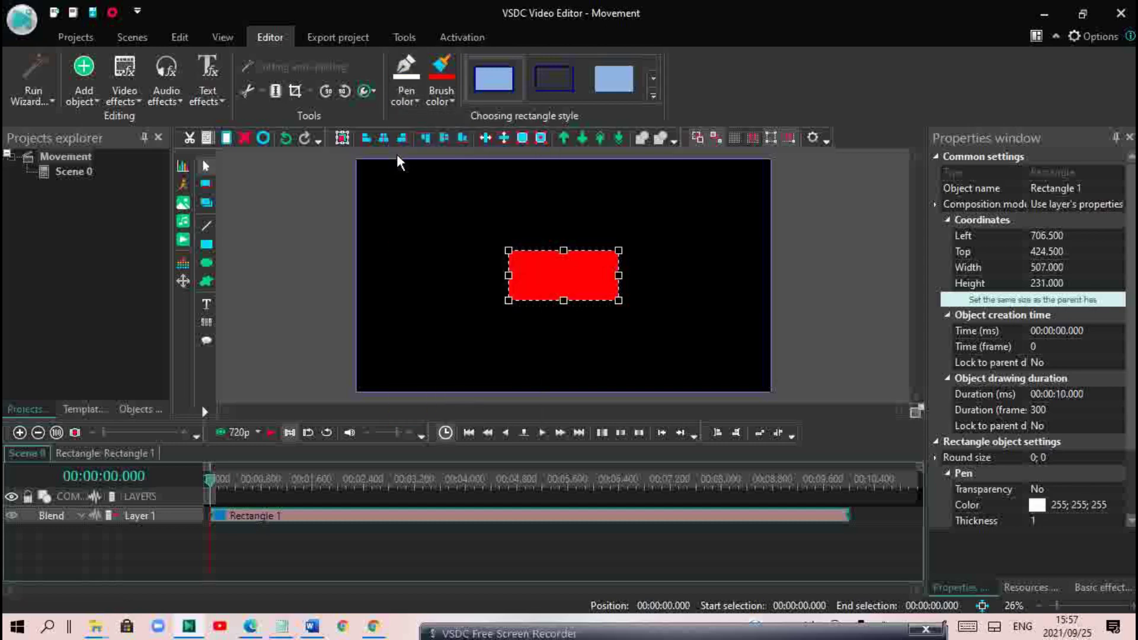
{"action": "left_click", "coordinate": [720, 290]}
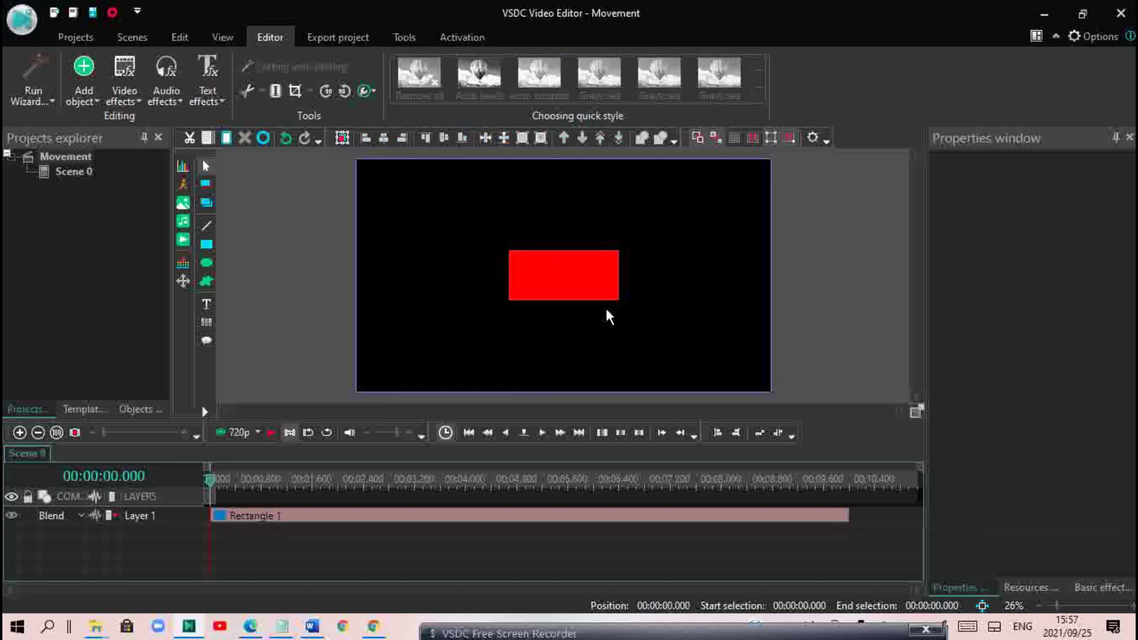
- Increase the pen thickness of the rectangle's outline to 10
{"action": "left_click", "coordinate": [554, 278]}
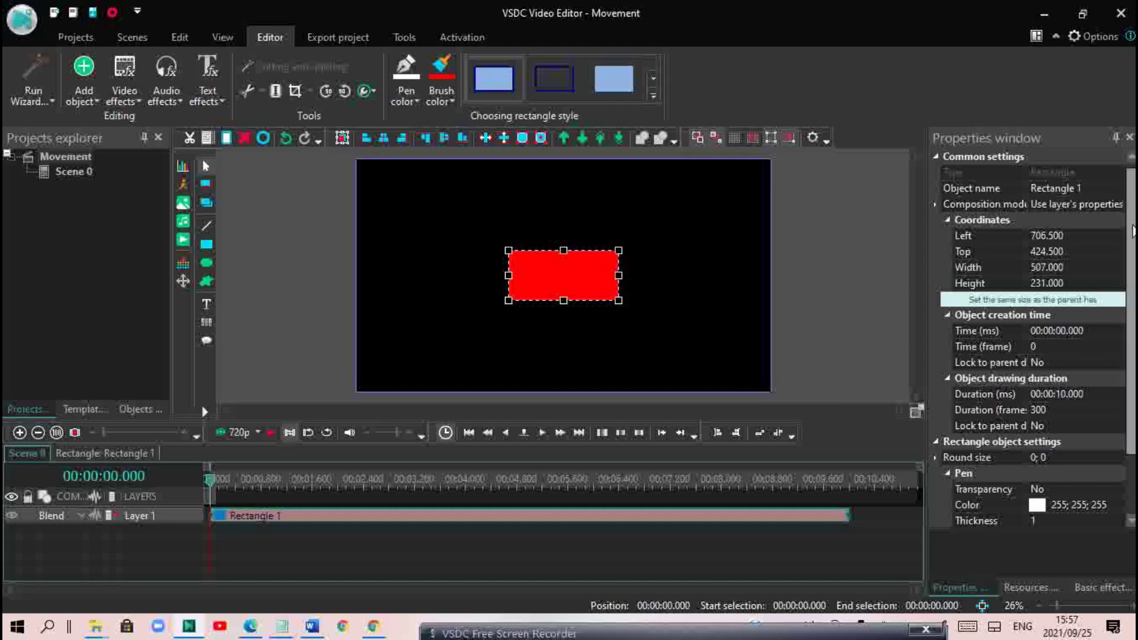
{"action": "scroll", "coordinate": [1133, 230], "scroll_direction": "down", "scroll_amount": 2}
{"action": "scroll", "coordinate": [1131, 344], "scroll_direction": "down", "scroll_amount": 2}
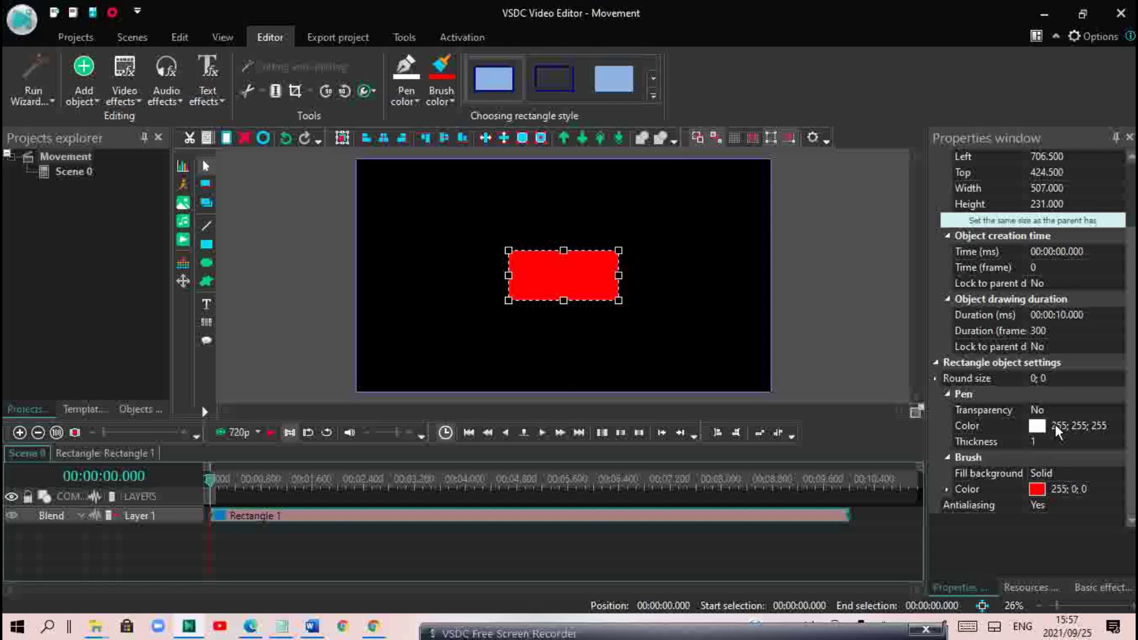
{"action": "left_click", "coordinate": [1071, 444]}
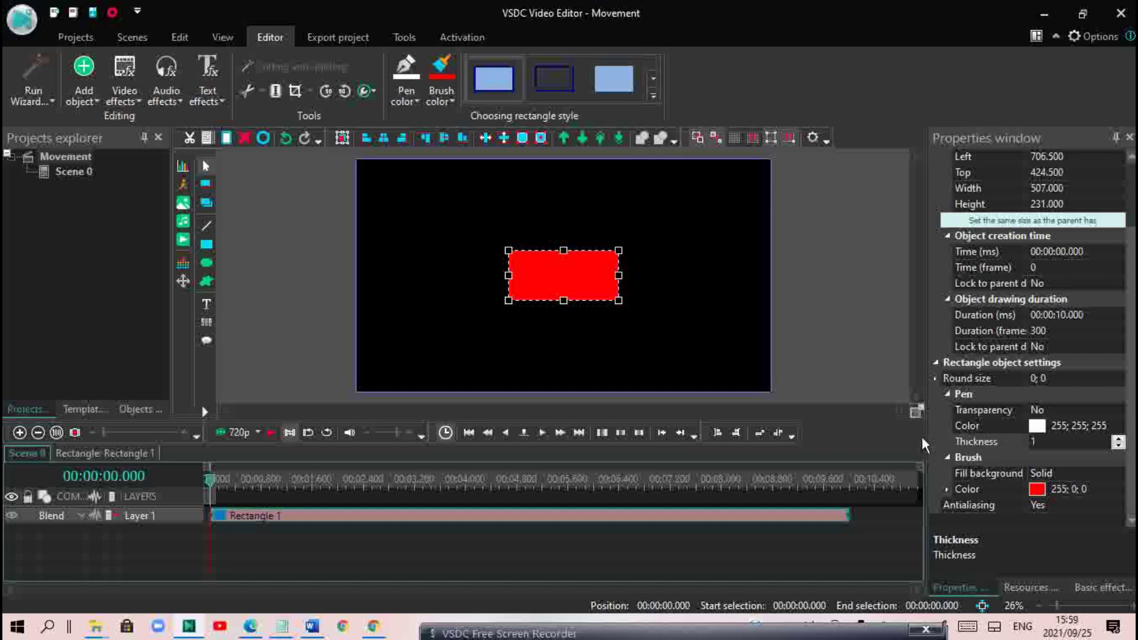
{"action": "left_click", "coordinate": [1078, 445]}
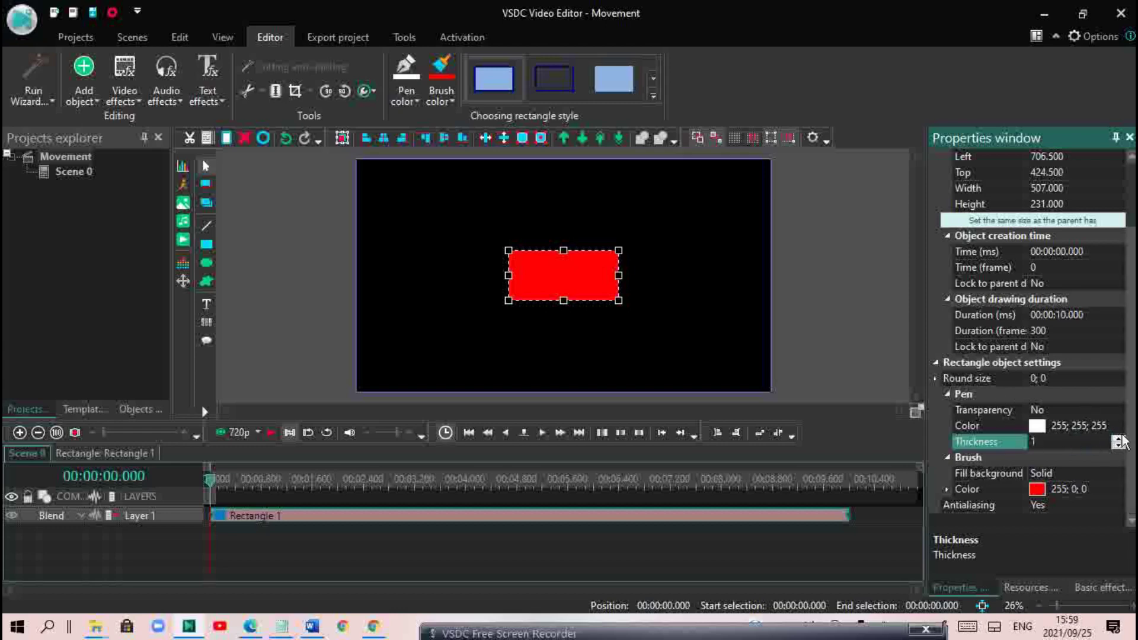
{"action": "left_click", "coordinate": [1085, 443]}
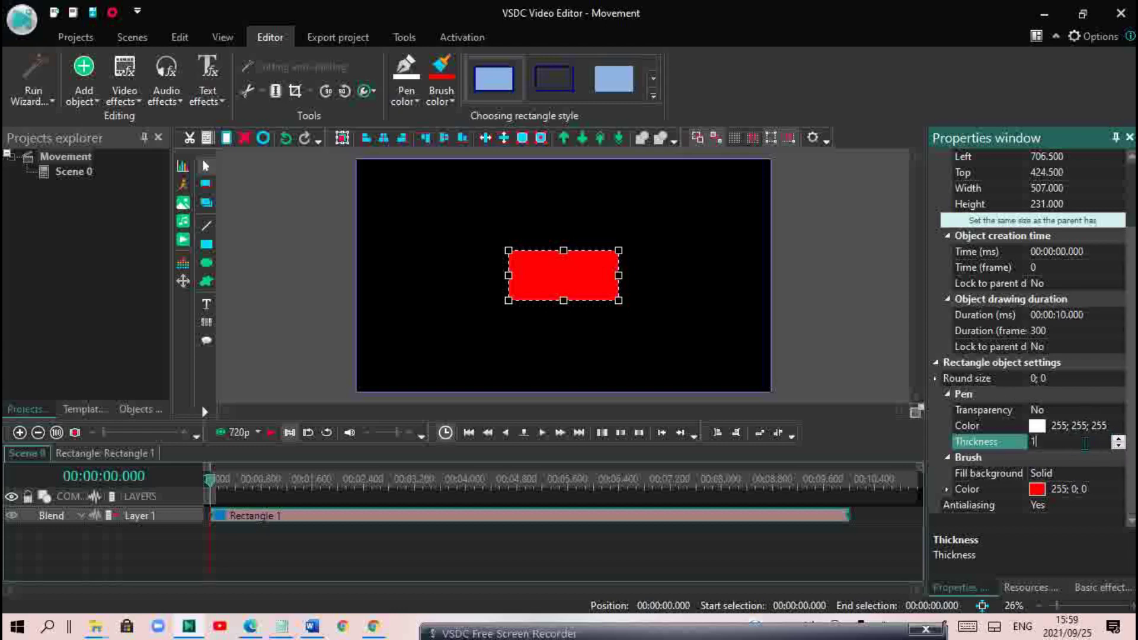
{"action": "left_click", "coordinate": [1118, 440]}
{"action": "left_click", "coordinate": [1118, 440]}
{"action": "left_click", "coordinate": [1117, 440]}
{"action": "left_click", "coordinate": [1118, 441]}
{"action": "left_click", "coordinate": [1117, 440]}
{"action": "left_click", "coordinate": [1118, 440]}
{"action": "left_click", "coordinate": [1118, 440]}
{"action": "left_click", "coordinate": [1117, 441]}
{"action": "left_click", "coordinate": [1117, 441]}
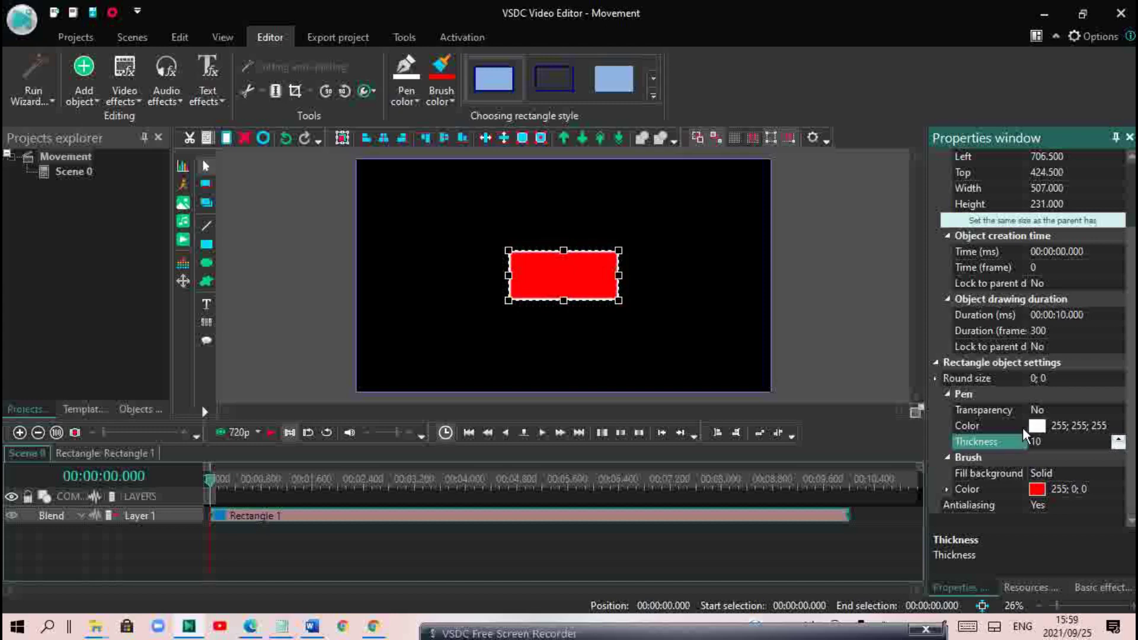
{"action": "left_click", "coordinate": [832, 276]}
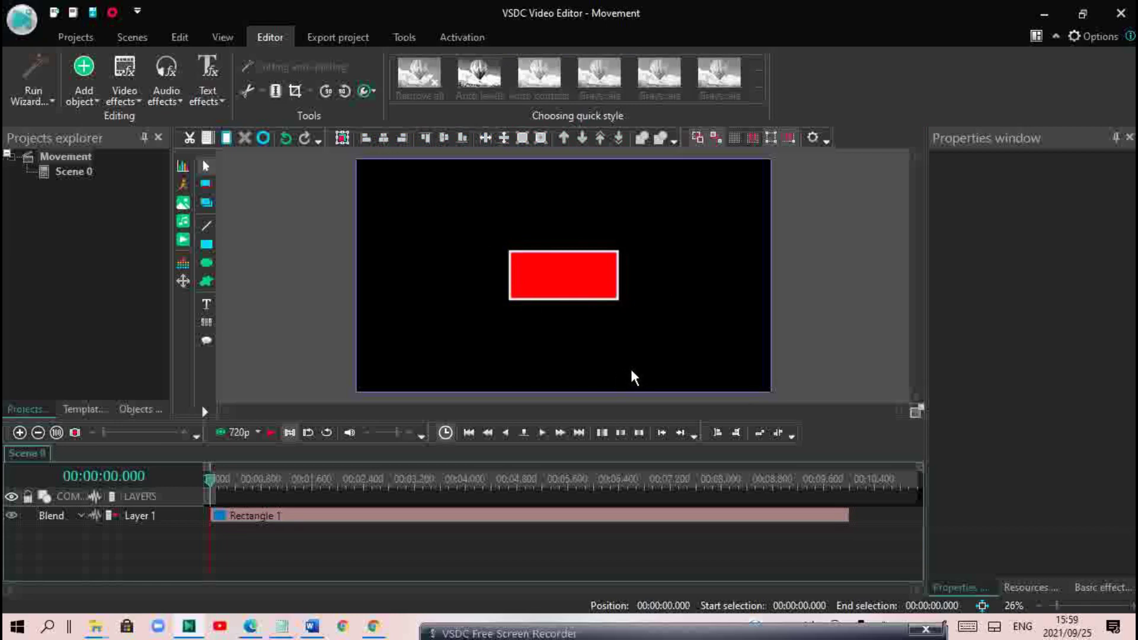
- Open the rectangle's own timeline and move the rectangle outside the scene's right edge, at about Left 2250, Top 454
{"action": "left_click", "coordinate": [556, 287]}
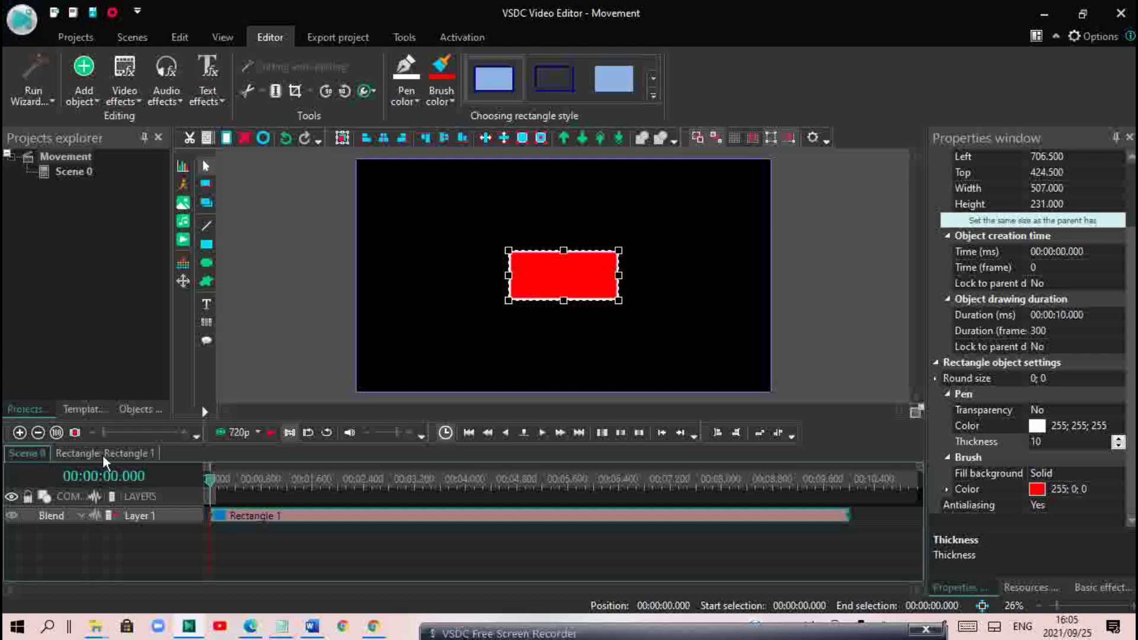
{"action": "left_click", "coordinate": [102, 454]}
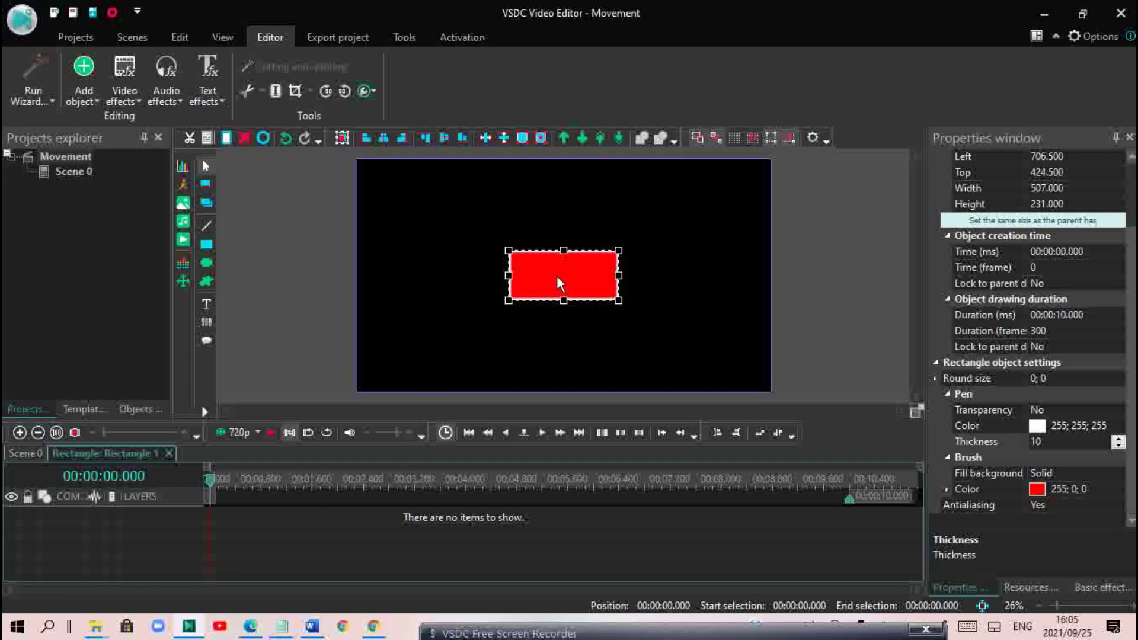
{"action": "left_click_drag", "start_coordinate": [556, 276], "coordinate": [891, 282]}
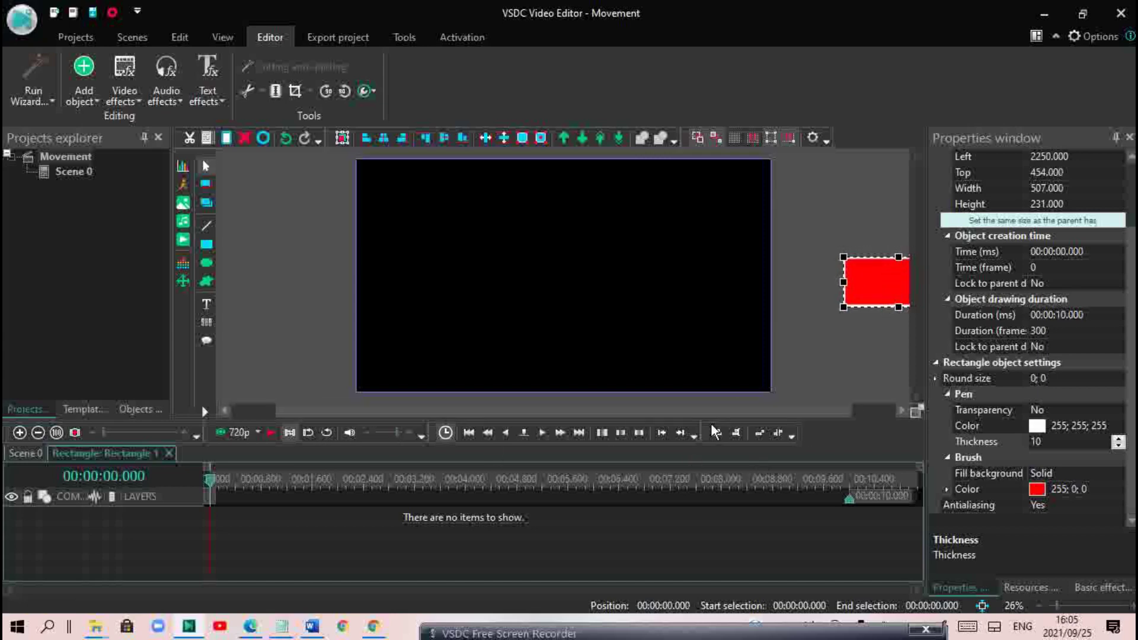
{"action": "left_click_drag", "start_coordinate": [311, 410], "coordinate": [358, 416]}
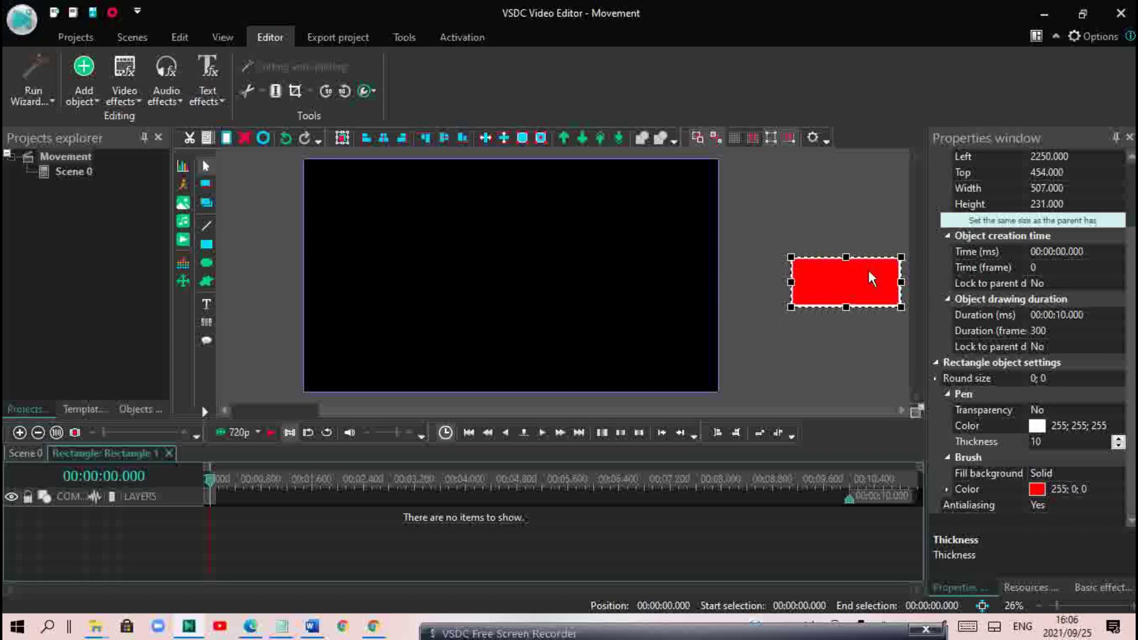
- Add a movement effect to the rectangle with its path ending near the scene's centre, at about X 892, Y 577, at the object's end
{"action": "left_click", "coordinate": [186, 280]}
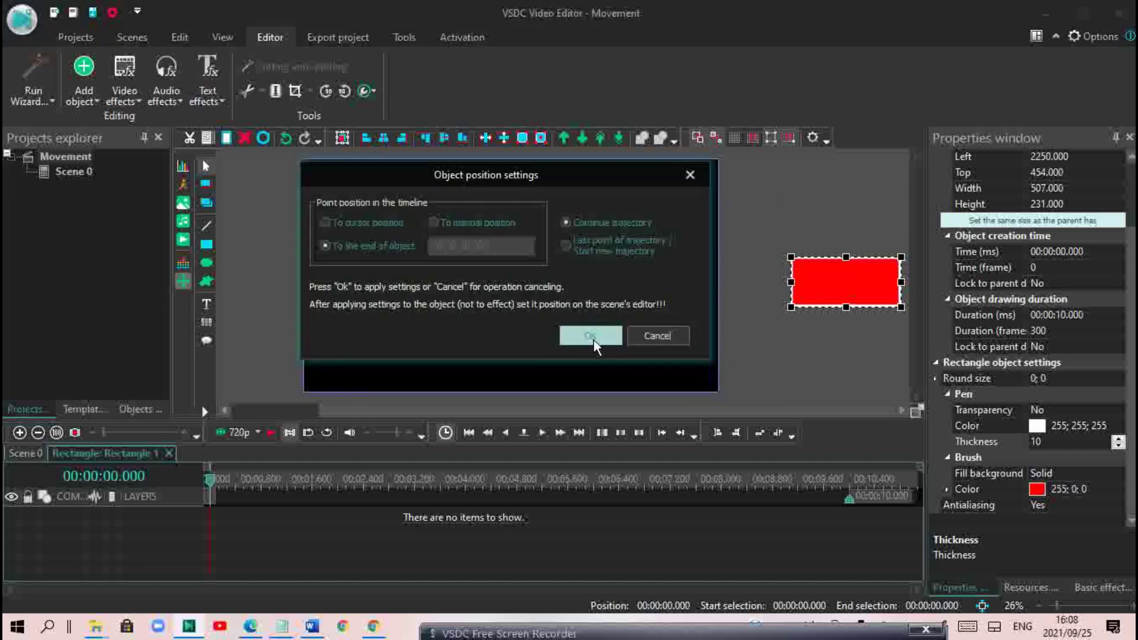
{"action": "left_click", "coordinate": [593, 339]}
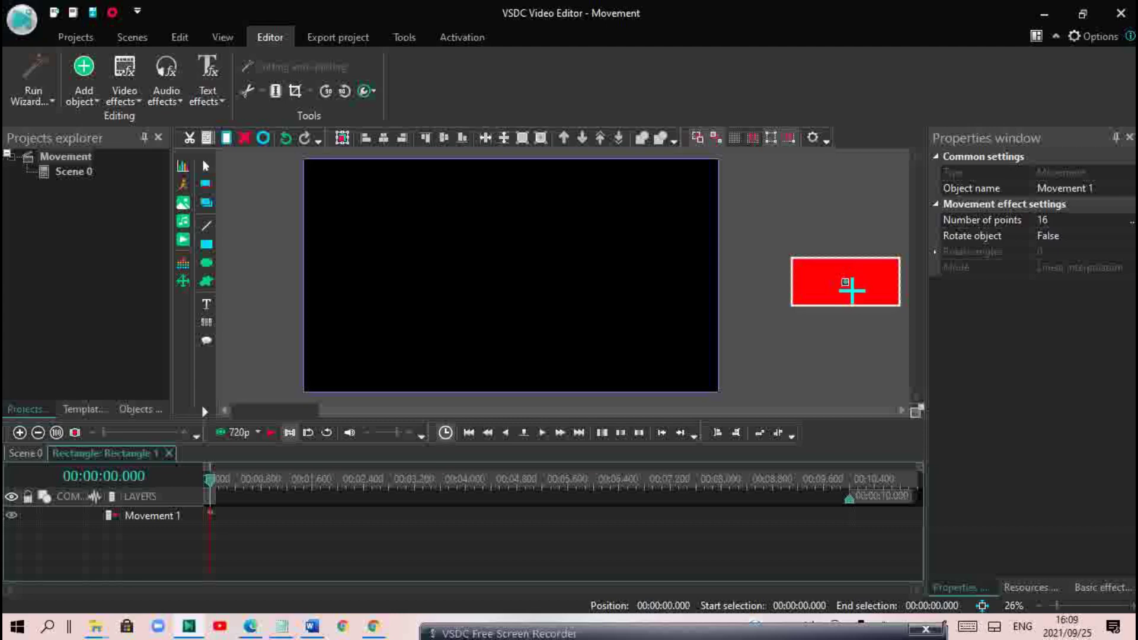
{"action": "left_click", "coordinate": [846, 283]}
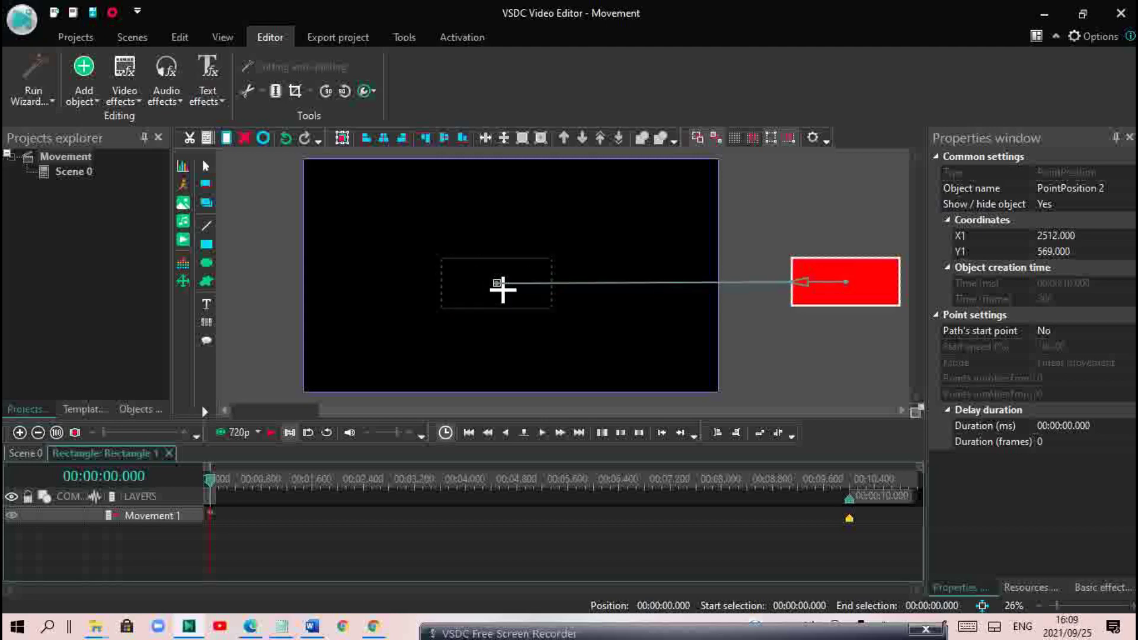
{"action": "left_click", "coordinate": [503, 290]}
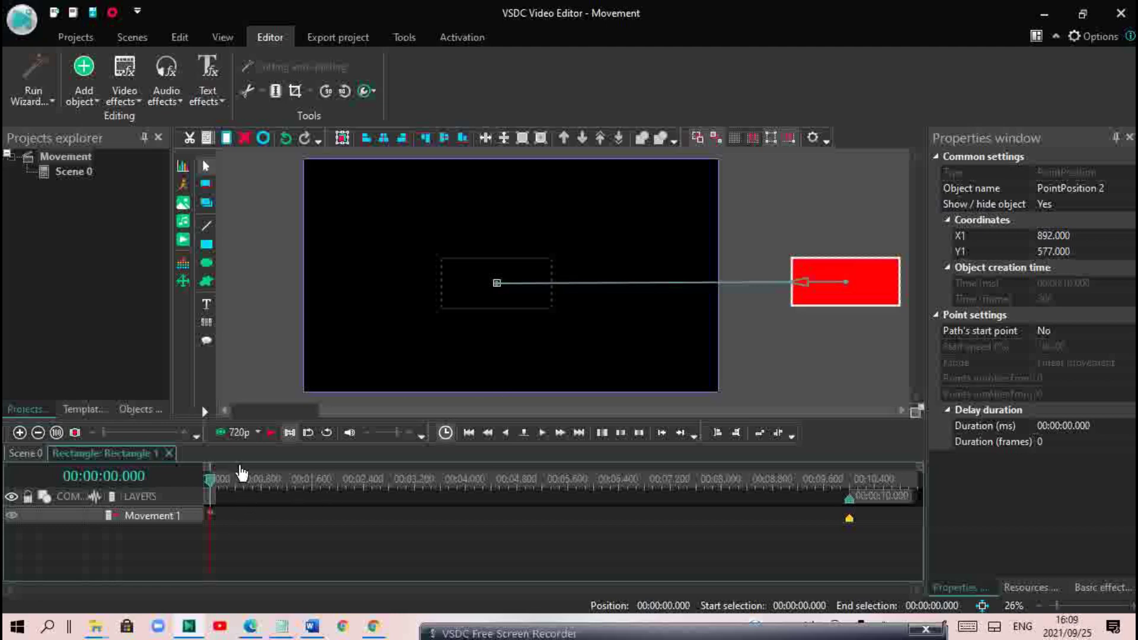
- Preview the rectangle's movement along its path and return the playhead to the start of the timeline
{"action": "left_click", "coordinate": [270, 433]}
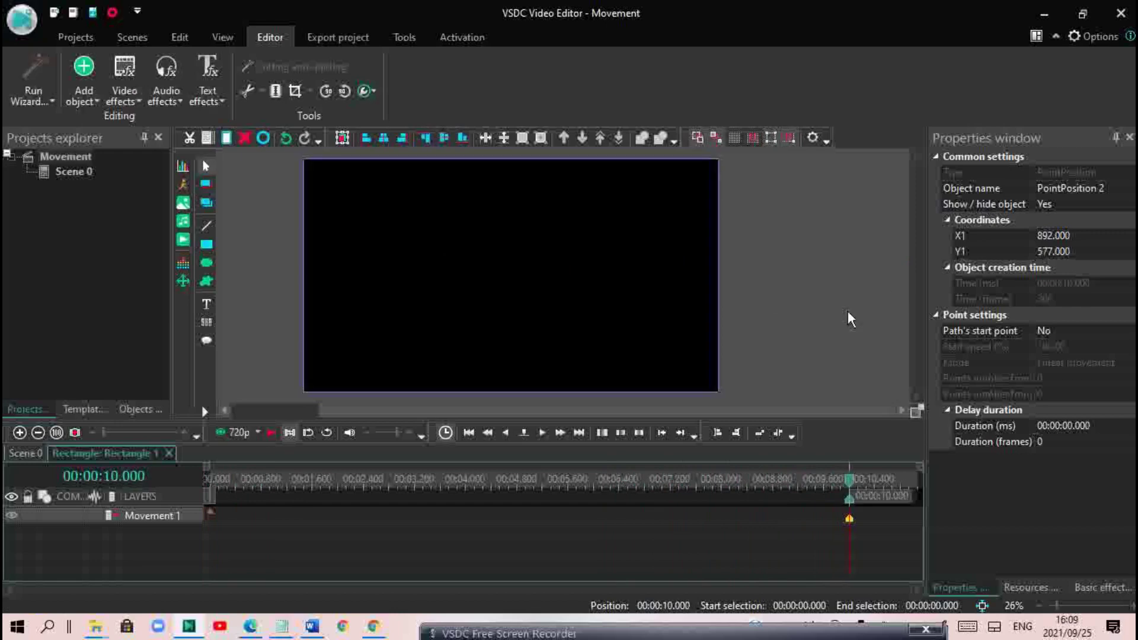
{"action": "left_click", "coordinate": [205, 480]}
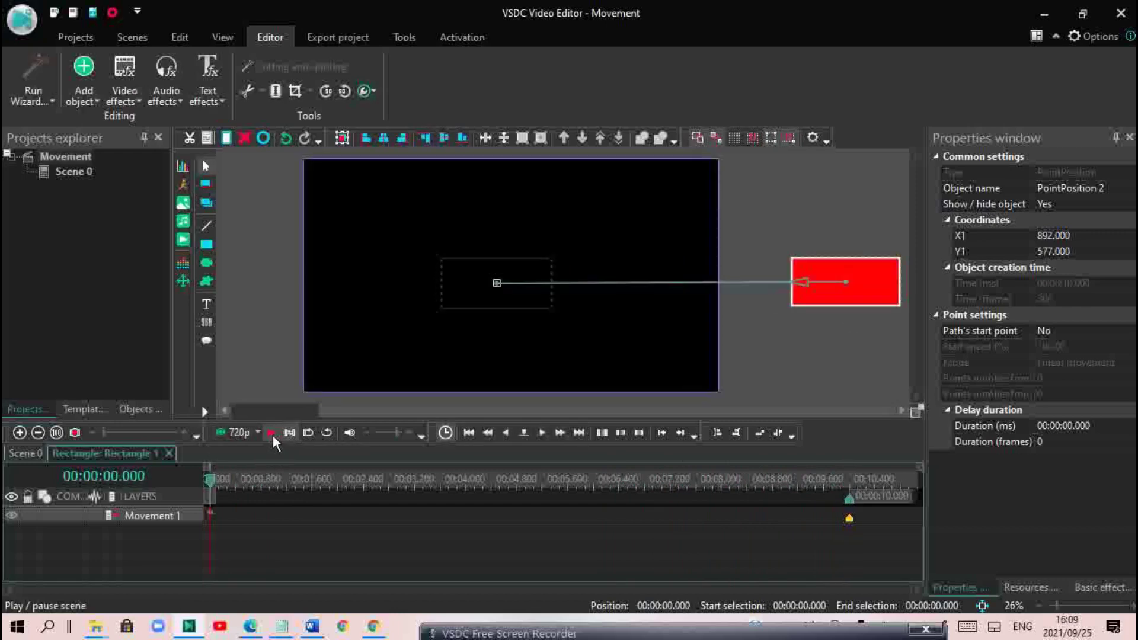
{"action": "left_click", "coordinate": [271, 433]}
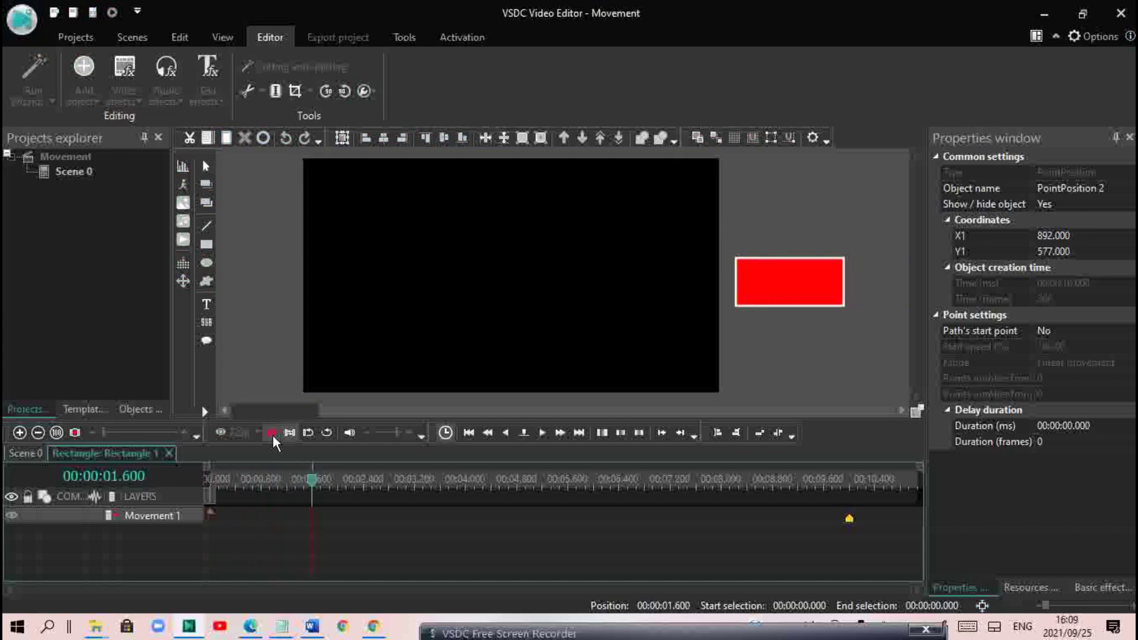
{"action": "left_click", "coordinate": [272, 433]}
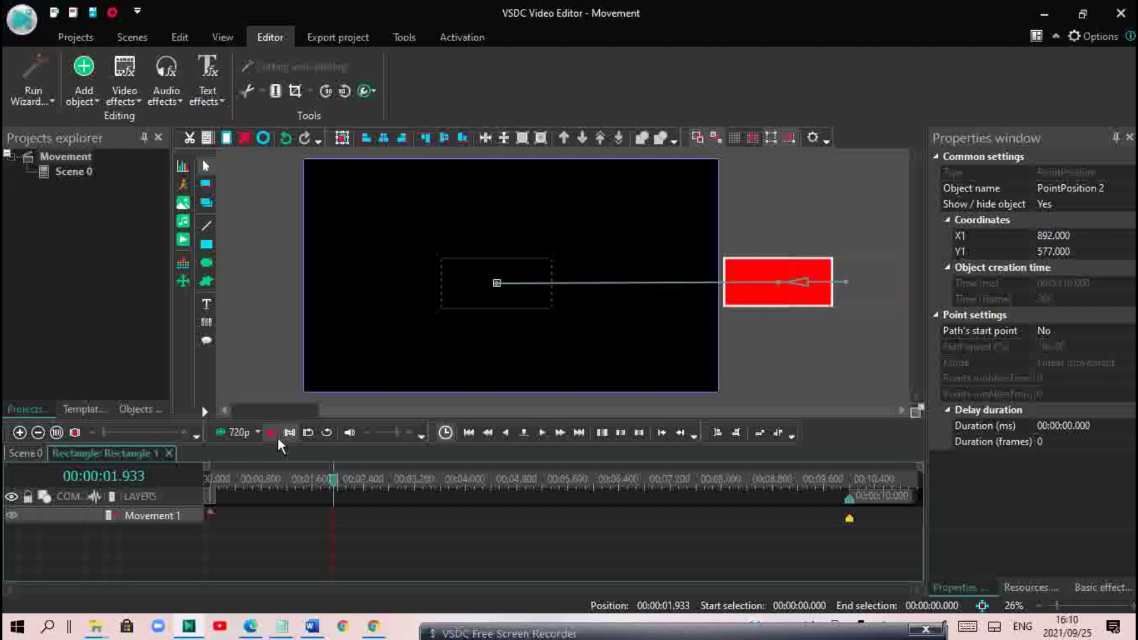
{"action": "left_click_drag", "start_coordinate": [333, 481], "coordinate": [200, 502]}
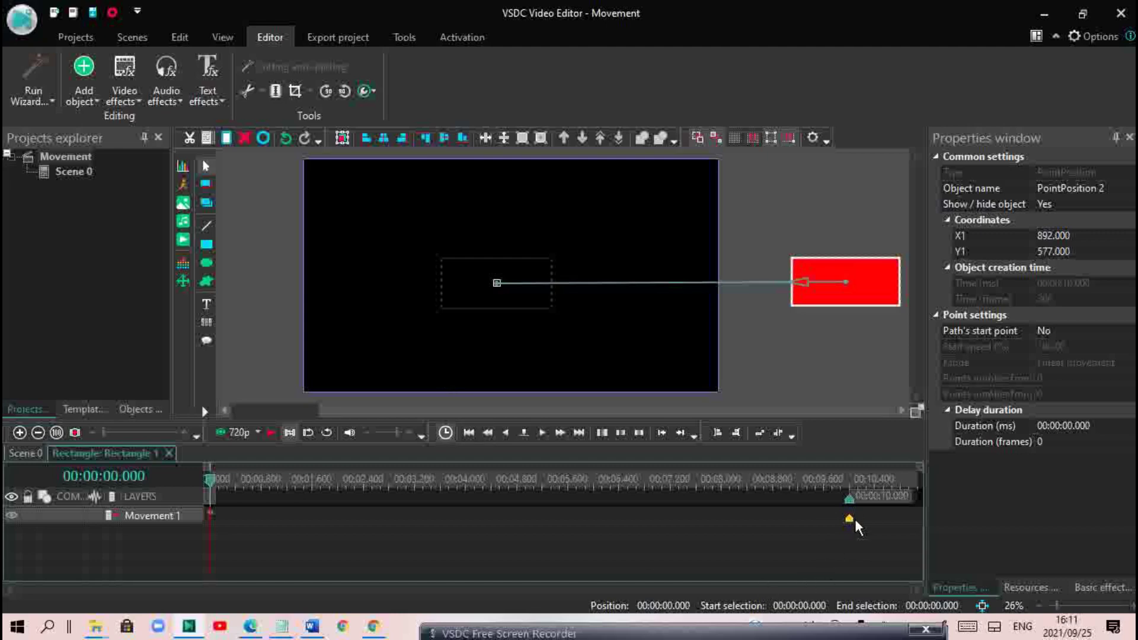
- Move the end point of the rectangle's movement to 2 seconds on the timeline and preview the animation from the start
{"action": "mouse_move", "coordinate": [851, 522]}
{"action": "left_mouse_down"}
{"action": "mouse_move", "coordinate": [345, 525]}
{"action": "mouse_move", "coordinate": [227, 543]}
{"action": "mouse_move", "coordinate": [262, 551]}
{"action": "mouse_move", "coordinate": [231, 553]}
{"action": "mouse_move", "coordinate": [343, 552]}
{"action": "left_mouse_up"}
{"action": "left_click", "coordinate": [267, 434]}
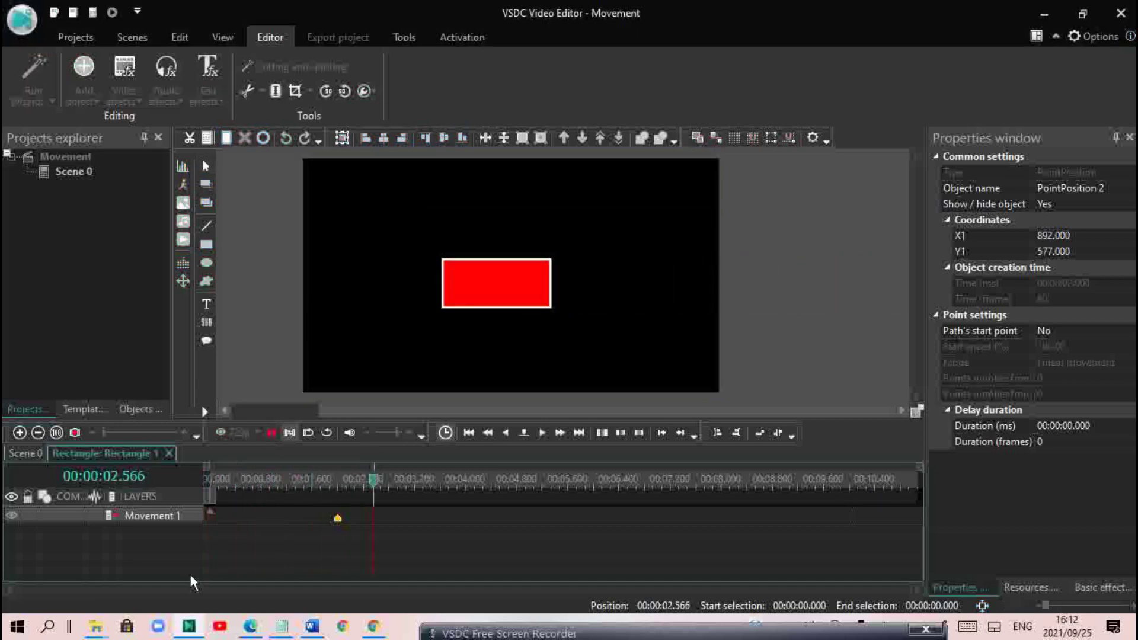
{"action": "left_click", "coordinate": [272, 434]}
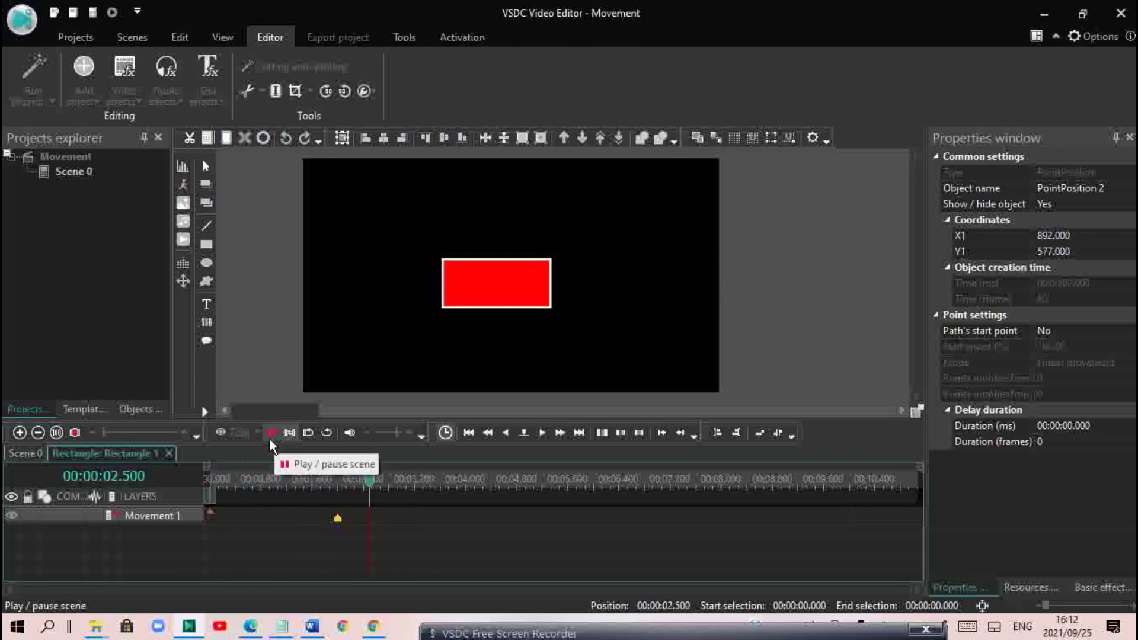
{"action": "left_click", "coordinate": [270, 431]}
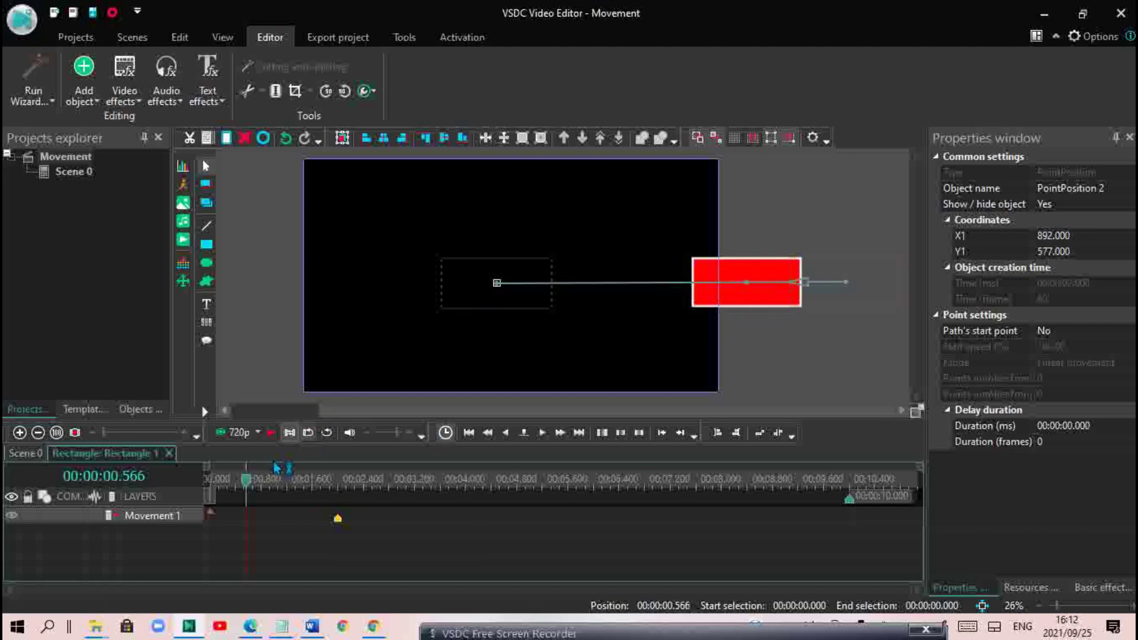
{"action": "left_click_drag", "start_coordinate": [246, 481], "coordinate": [212, 484]}
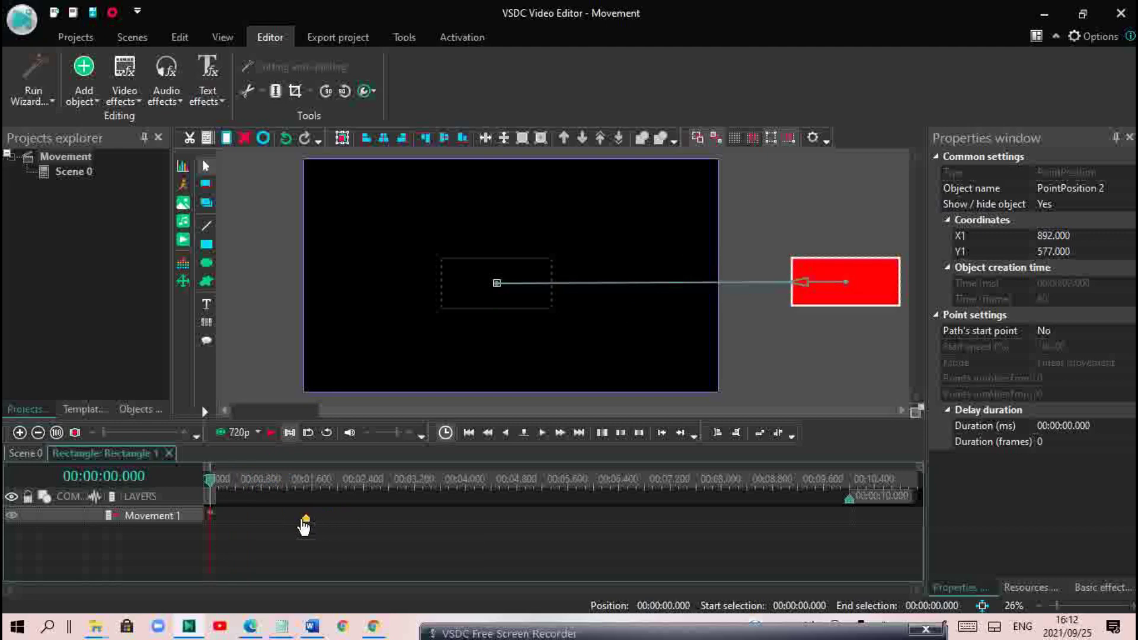
- Shorten the rectangle's movement by placing its end point at about 0.5 seconds, and preview the animation from the start
{"action": "left_click_drag", "start_coordinate": [272, 528], "coordinate": [239, 528]}
{"action": "left_click", "coordinate": [271, 432]}
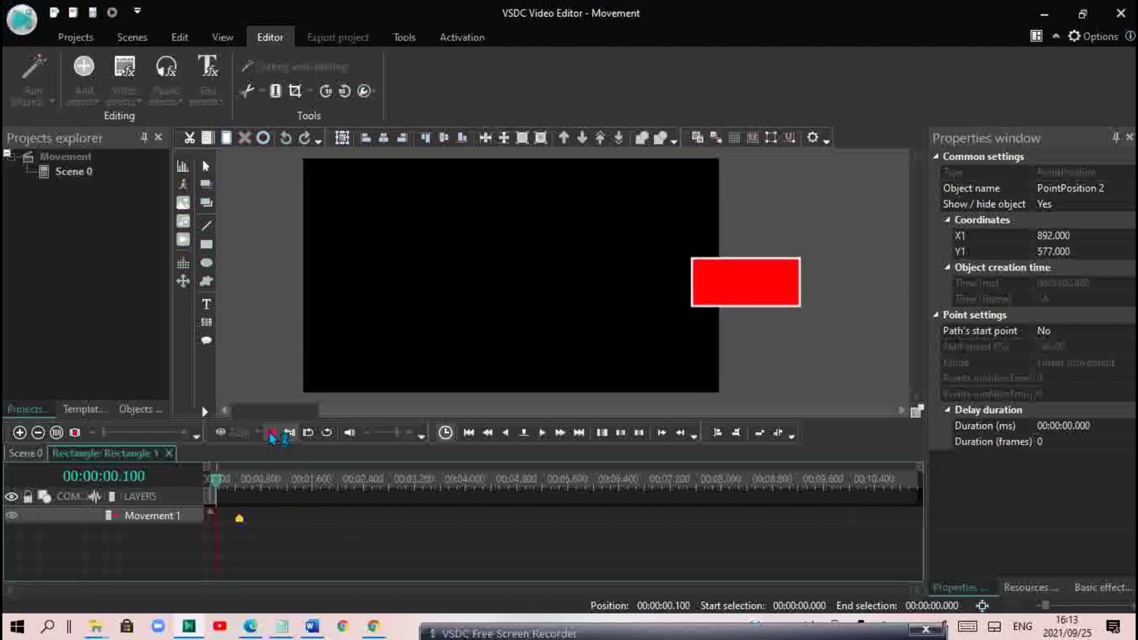
{"action": "left_click", "coordinate": [211, 483]}
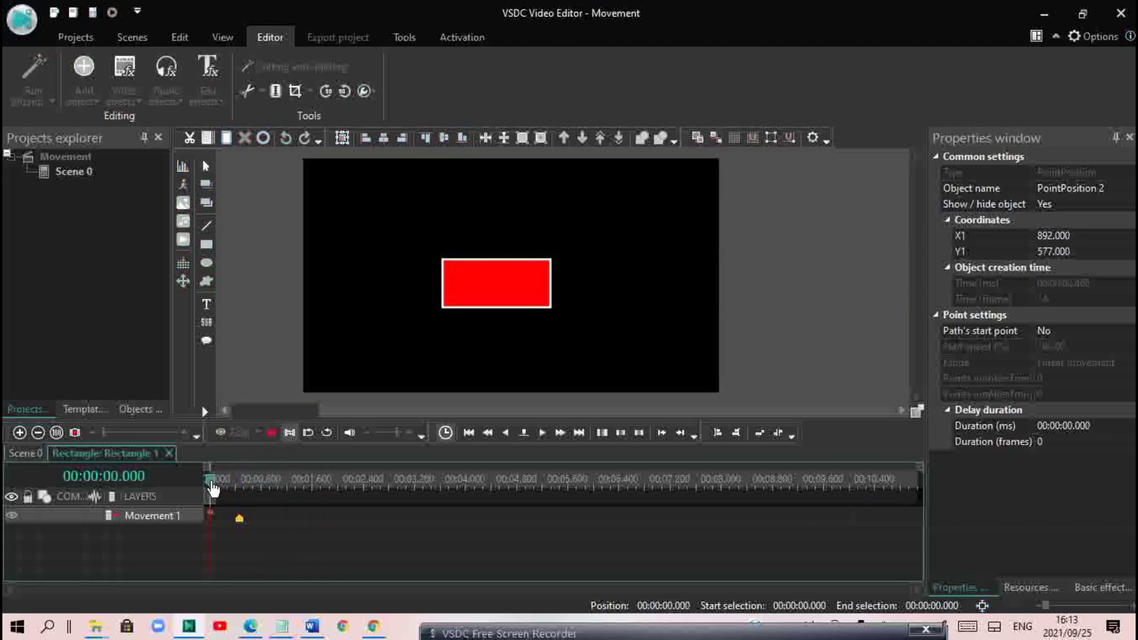
{"action": "left_click", "coordinate": [212, 483]}
{"action": "left_click", "coordinate": [212, 485]}
{"action": "left_click", "coordinate": [272, 433]}
- Slow the rectangle's movement by placing its end point at about 1.2 seconds, and replay the animation from the start to check it
{"action": "left_click_drag", "start_coordinate": [240, 521], "coordinate": [290, 520]}
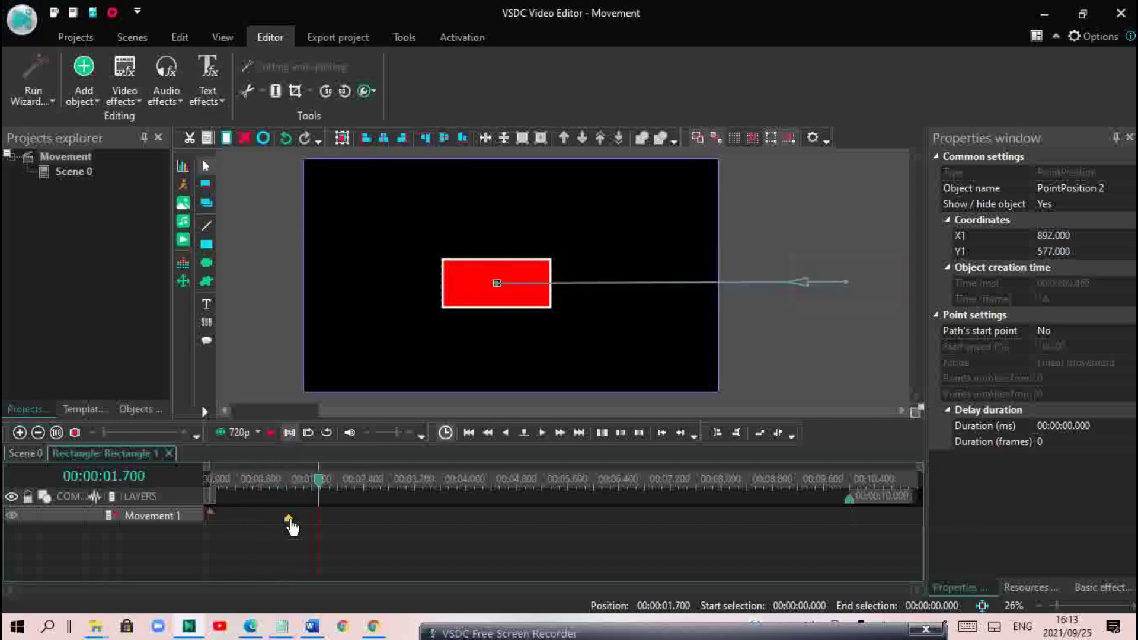
{"action": "left_click_drag", "start_coordinate": [319, 481], "coordinate": [209, 481]}
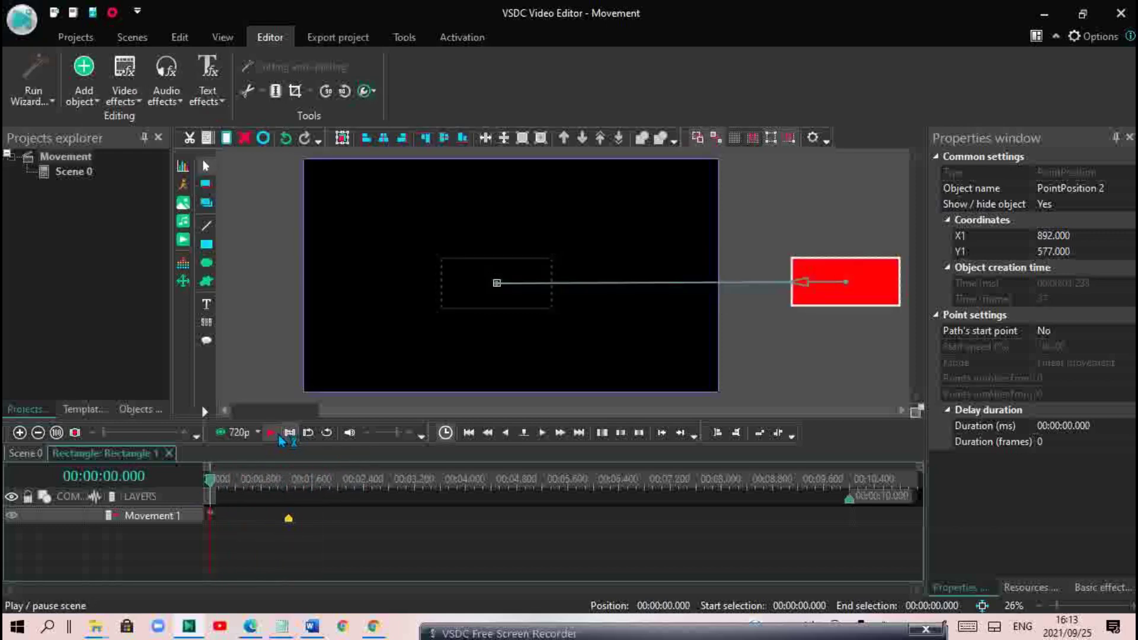
{"action": "left_click", "coordinate": [272, 433]}
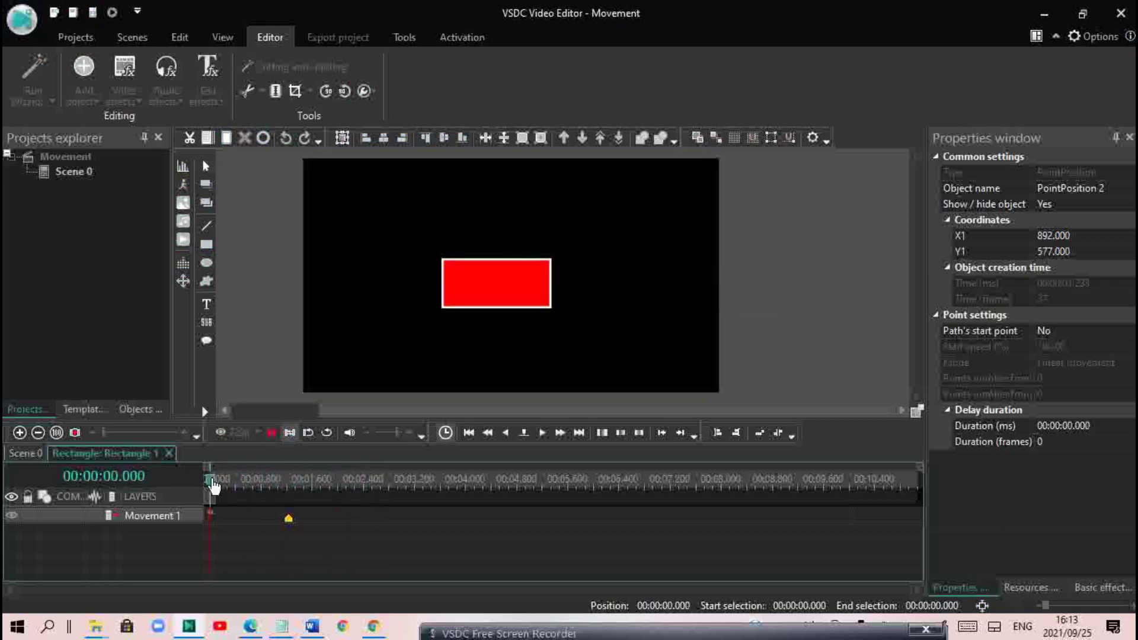
{"action": "left_click", "coordinate": [272, 434]}
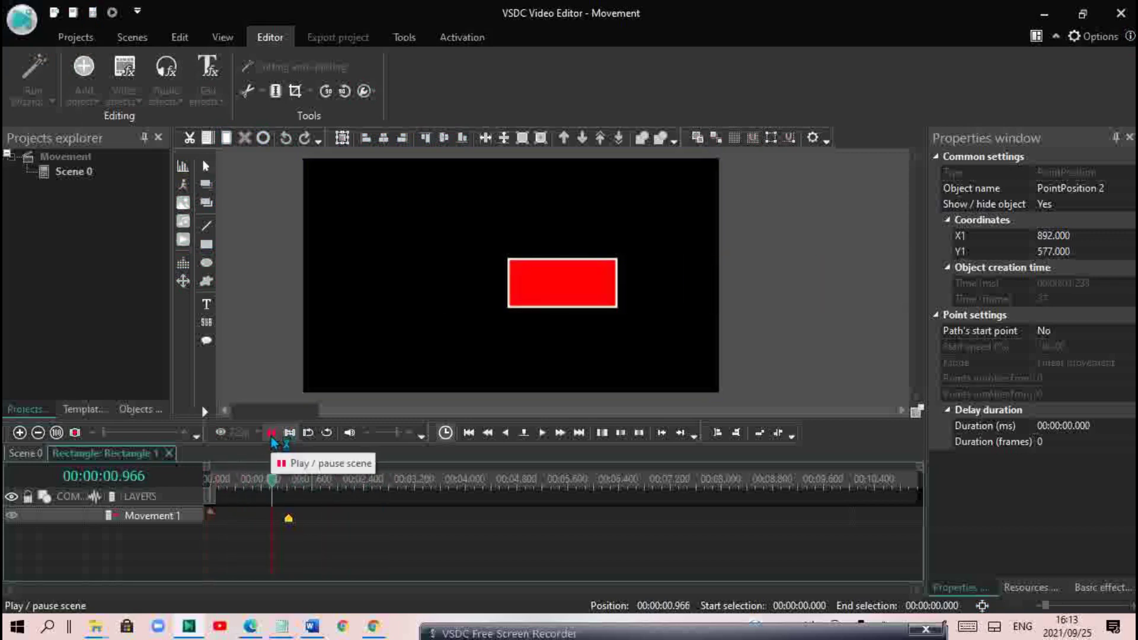
{"action": "left_click", "coordinate": [212, 478]}
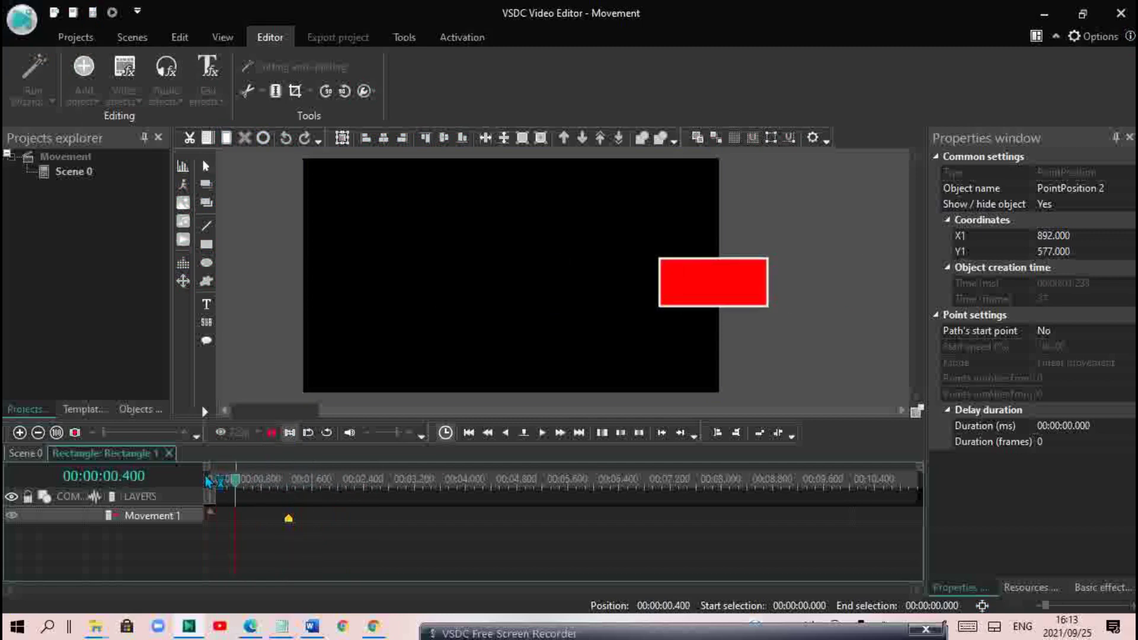
{"action": "left_click", "coordinate": [207, 478]}
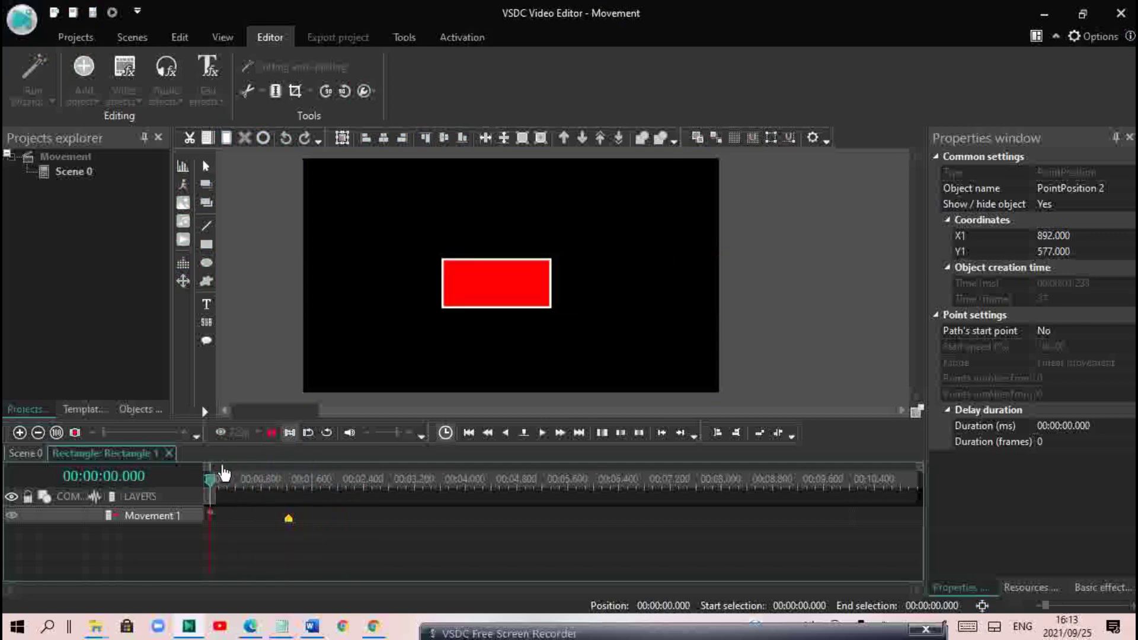
{"action": "left_click", "coordinate": [270, 435]}
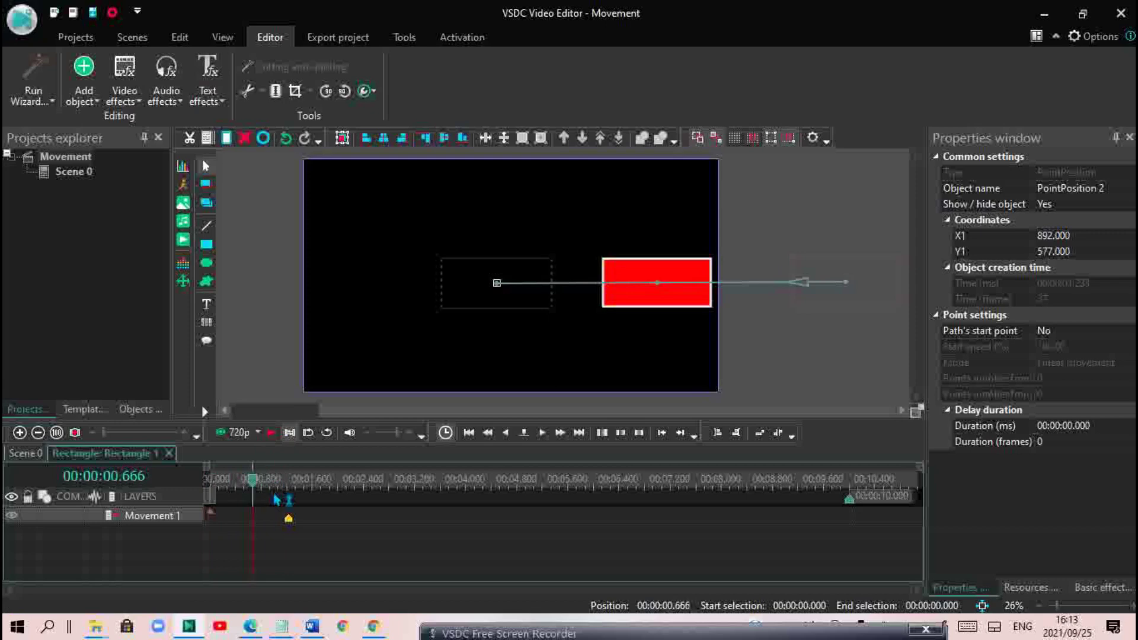
{"action": "left_click", "coordinate": [270, 433]}
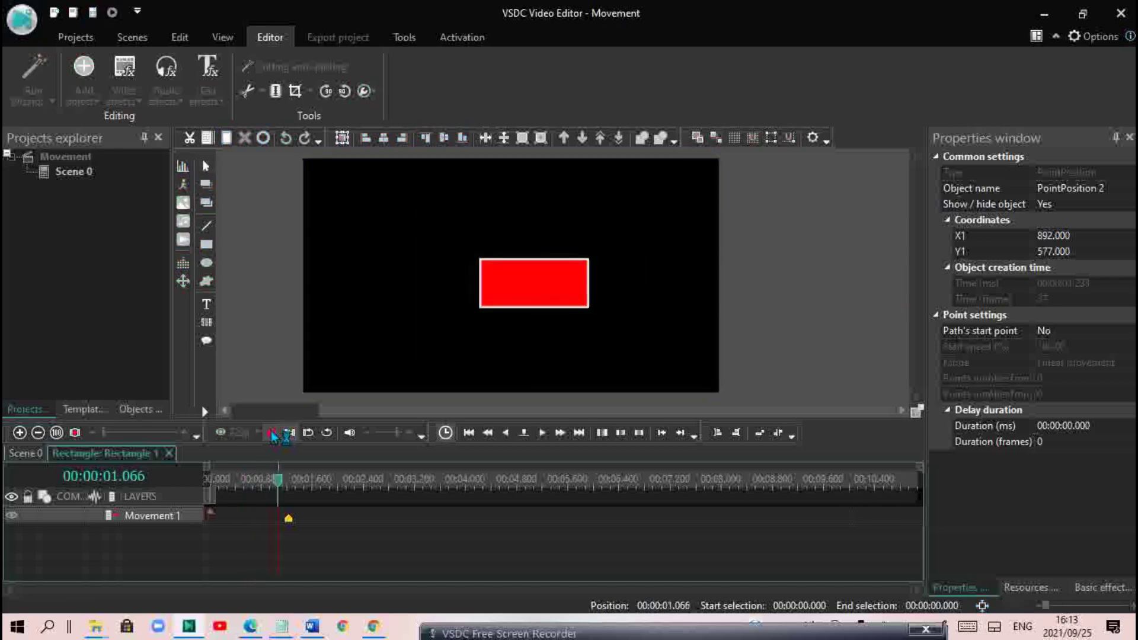
{"action": "left_click", "coordinate": [271, 433]}
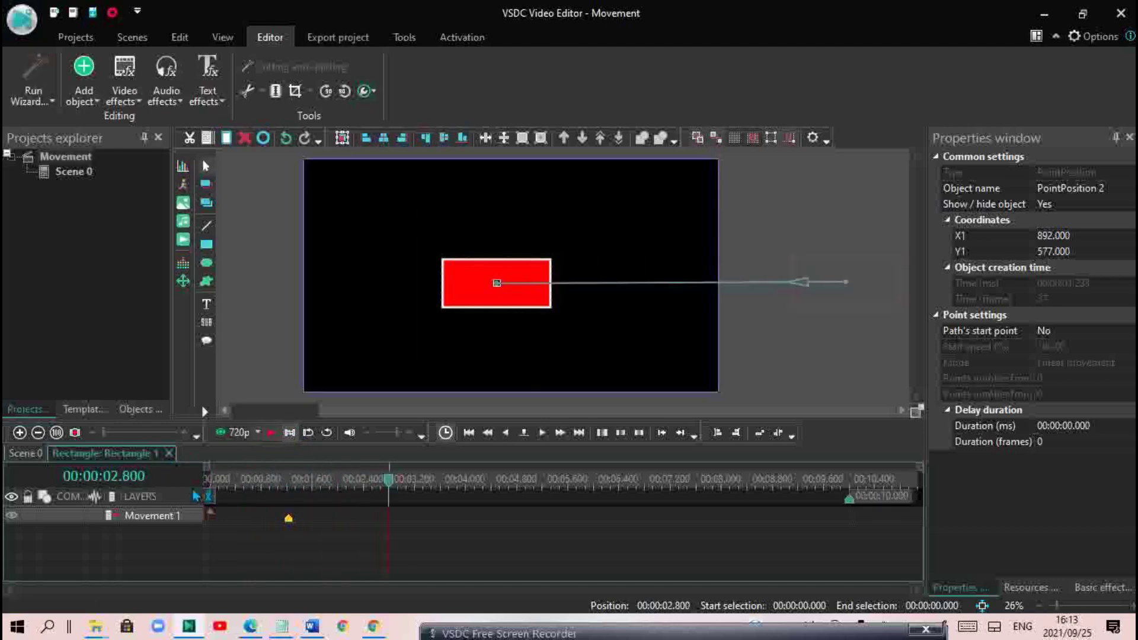
- Return to the Scene 0 timeline, play the rectangle's movement from the beginning, and reset the playhead to zero
{"action": "left_click", "coordinate": [20, 453]}
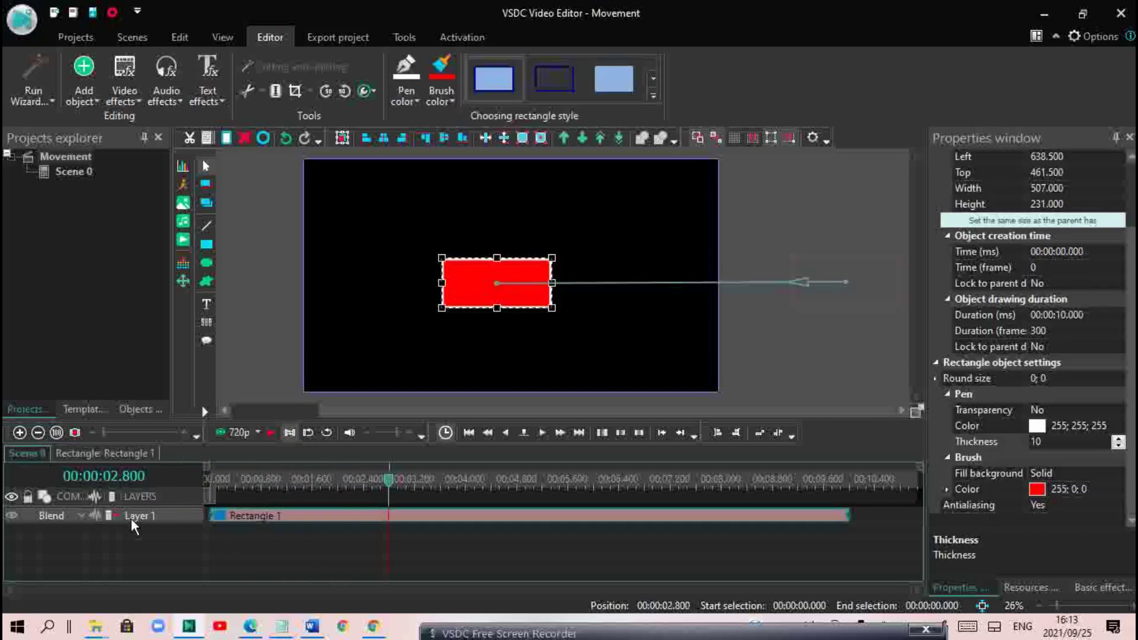
{"action": "left_click_drag", "start_coordinate": [391, 487], "coordinate": [209, 488]}
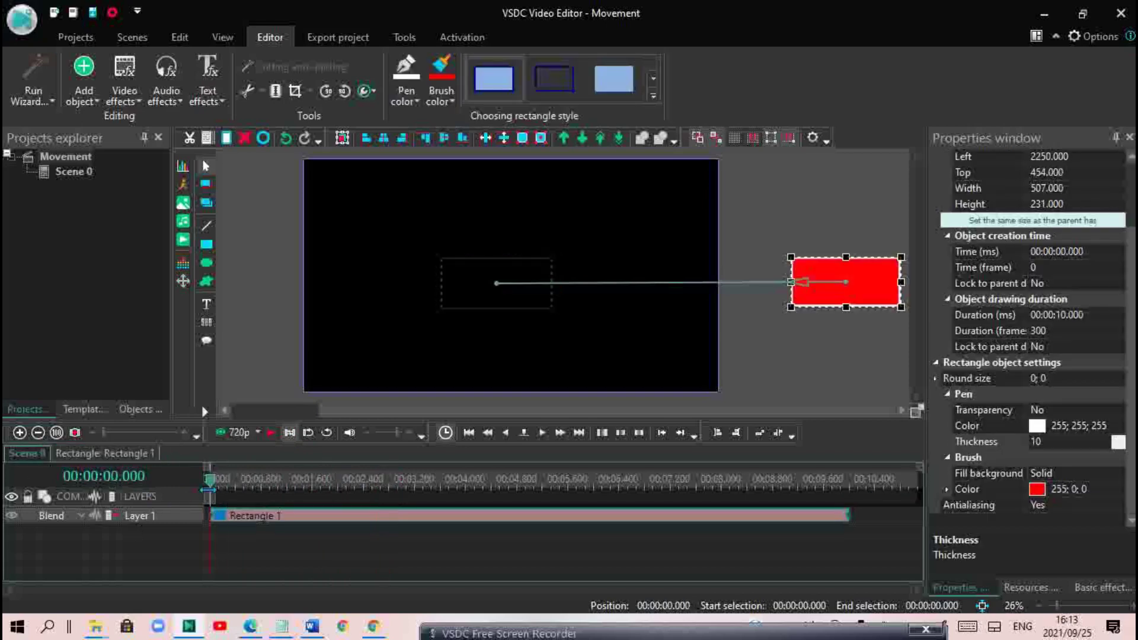
{"action": "left_click", "coordinate": [268, 431]}
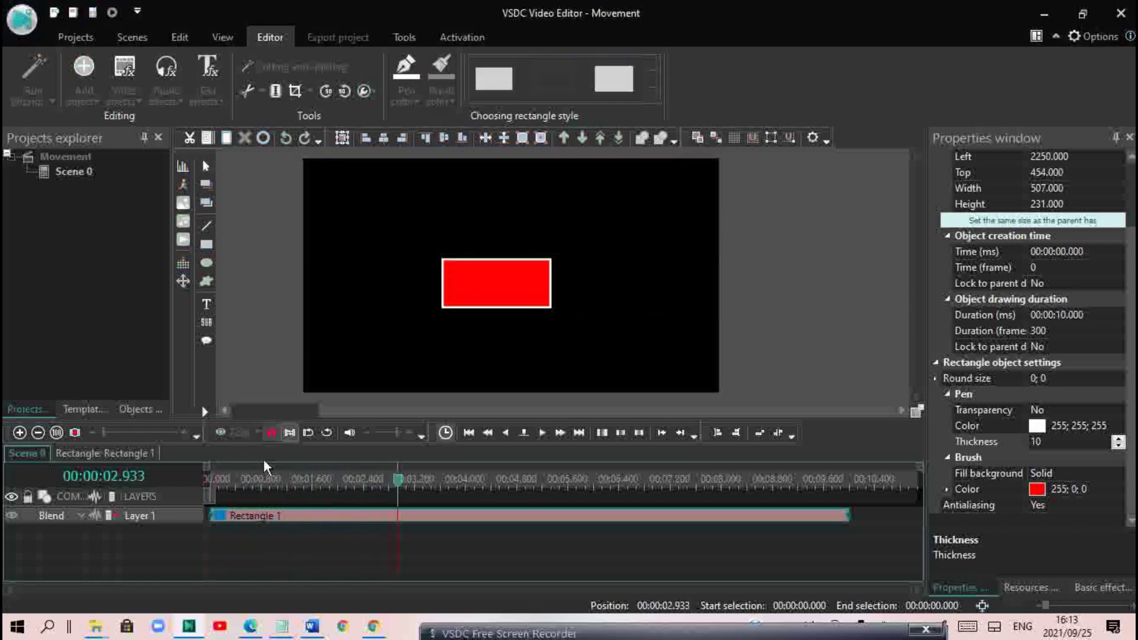
{"action": "left_click", "coordinate": [208, 478]}
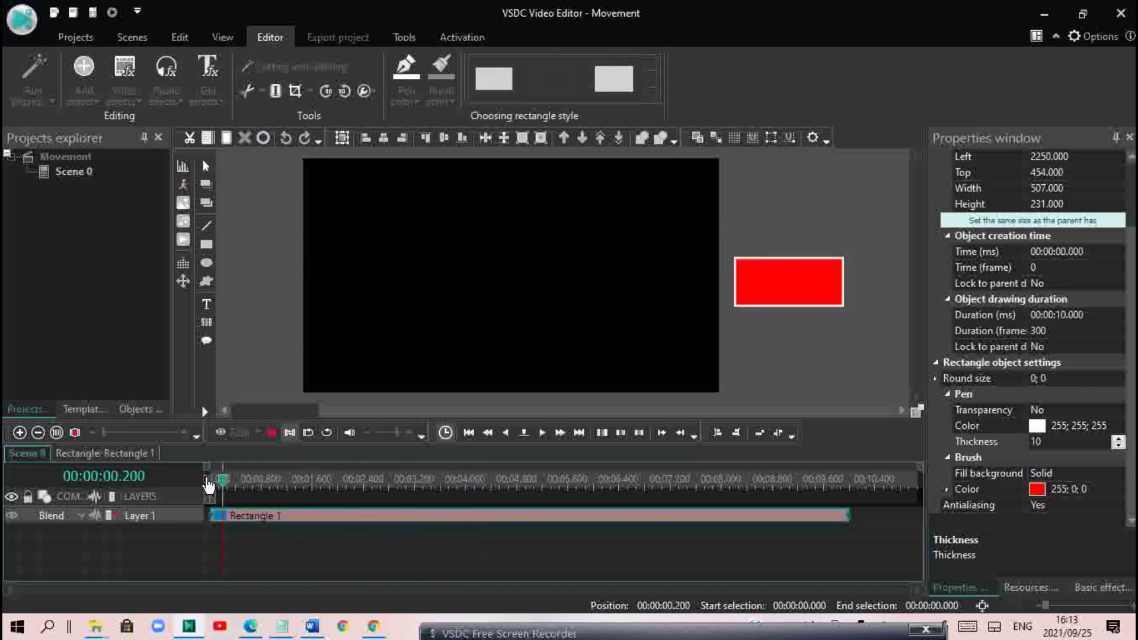
{"action": "left_click", "coordinate": [208, 478]}
{"action": "left_click", "coordinate": [275, 439]}
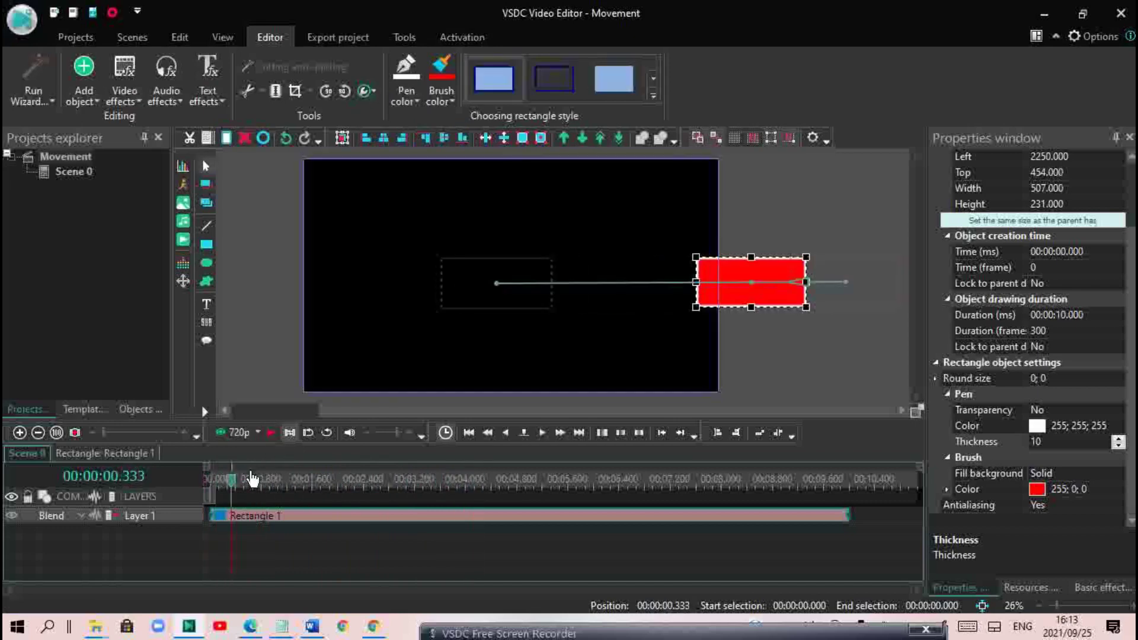
{"action": "left_click", "coordinate": [211, 481]}
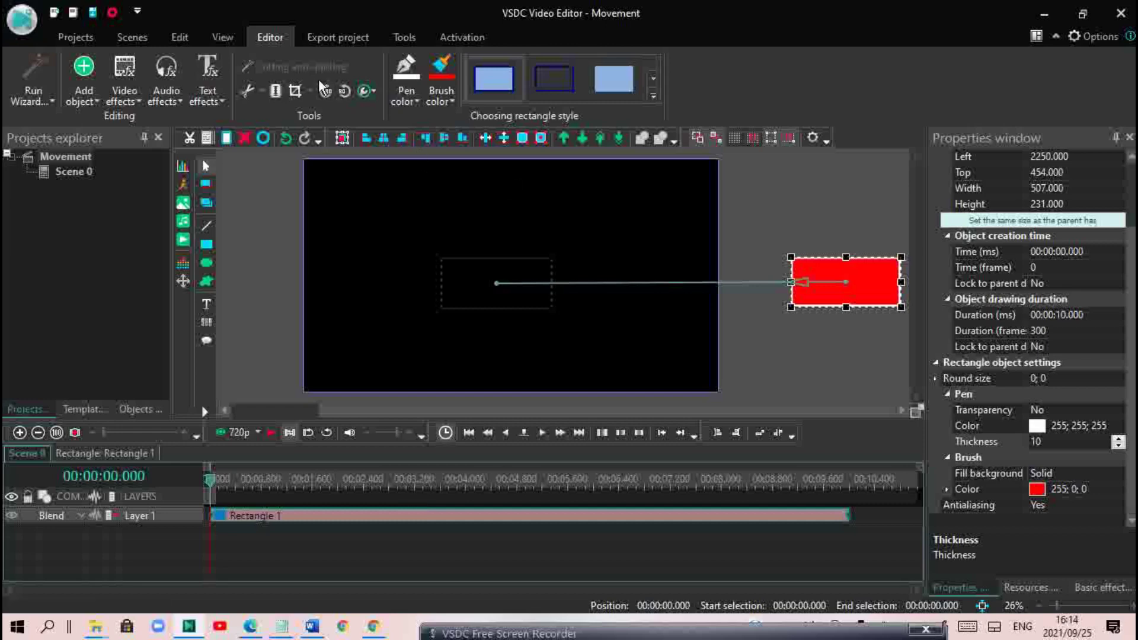
- Preview the whole scene in a separate player, replay it from the beginning, and close the preview
{"action": "left_click", "coordinate": [130, 38]}
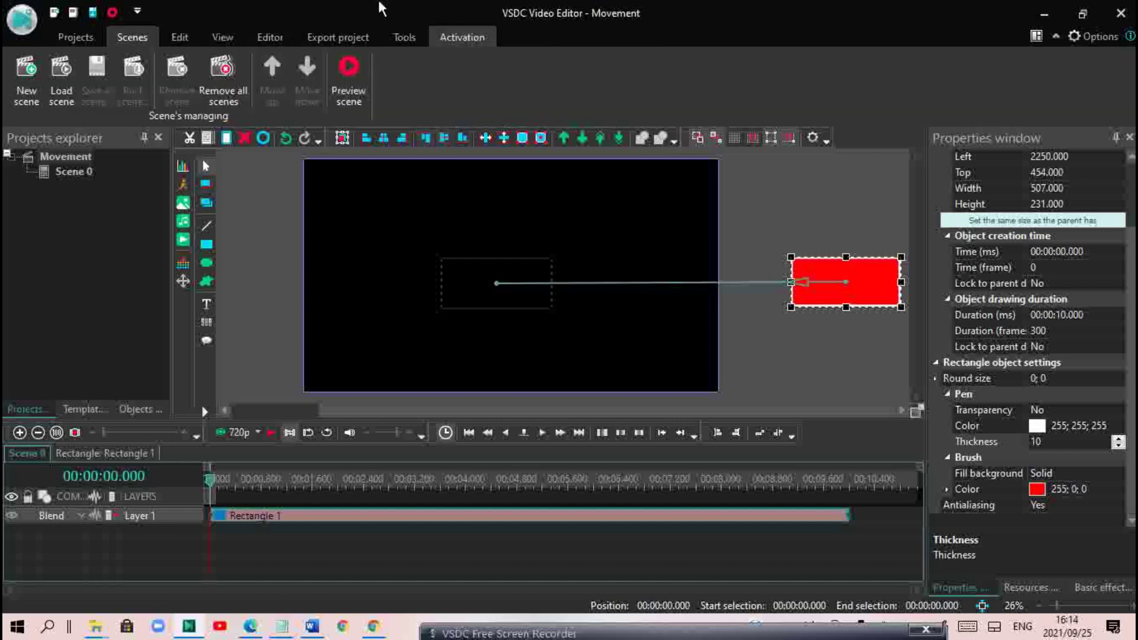
{"action": "left_click", "coordinate": [343, 108]}
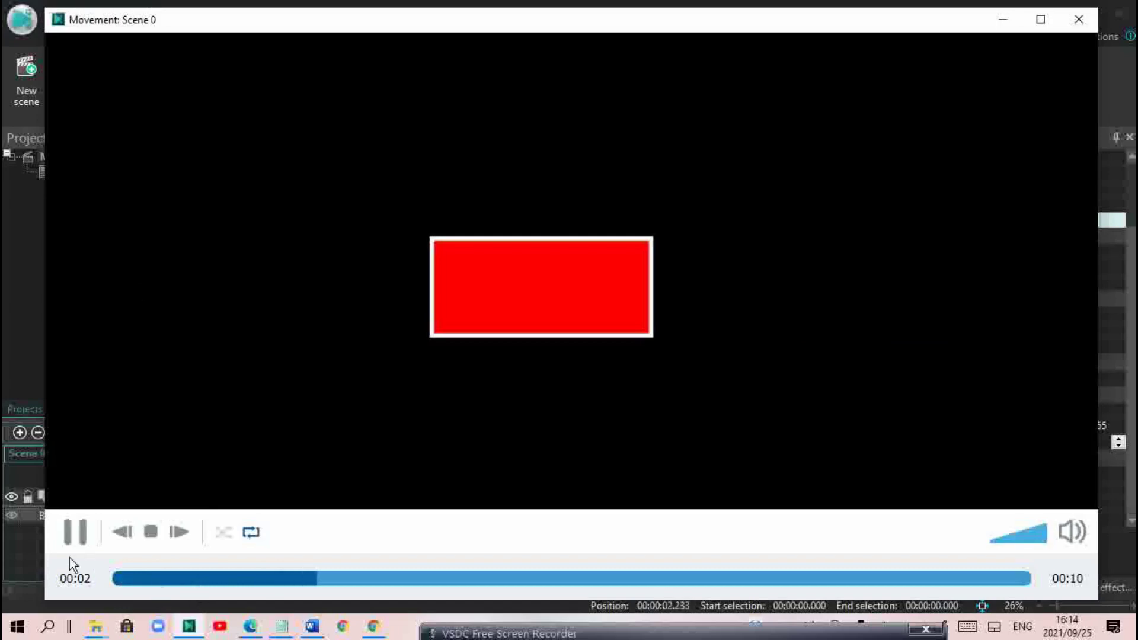
{"action": "left_click", "coordinate": [117, 584]}
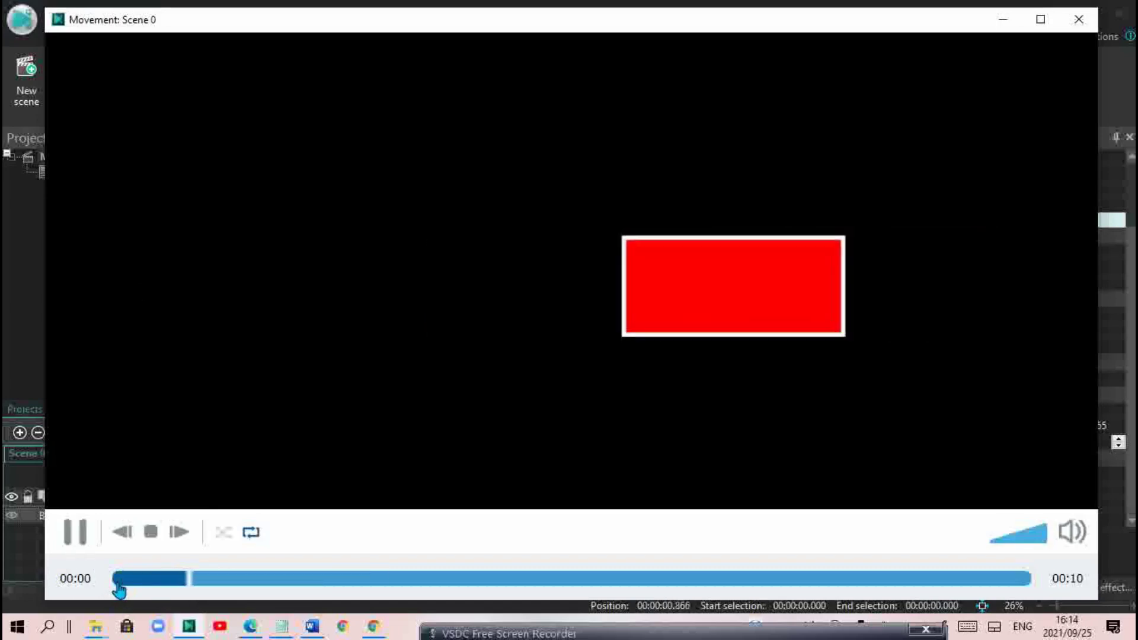
{"action": "left_click", "coordinate": [117, 584]}
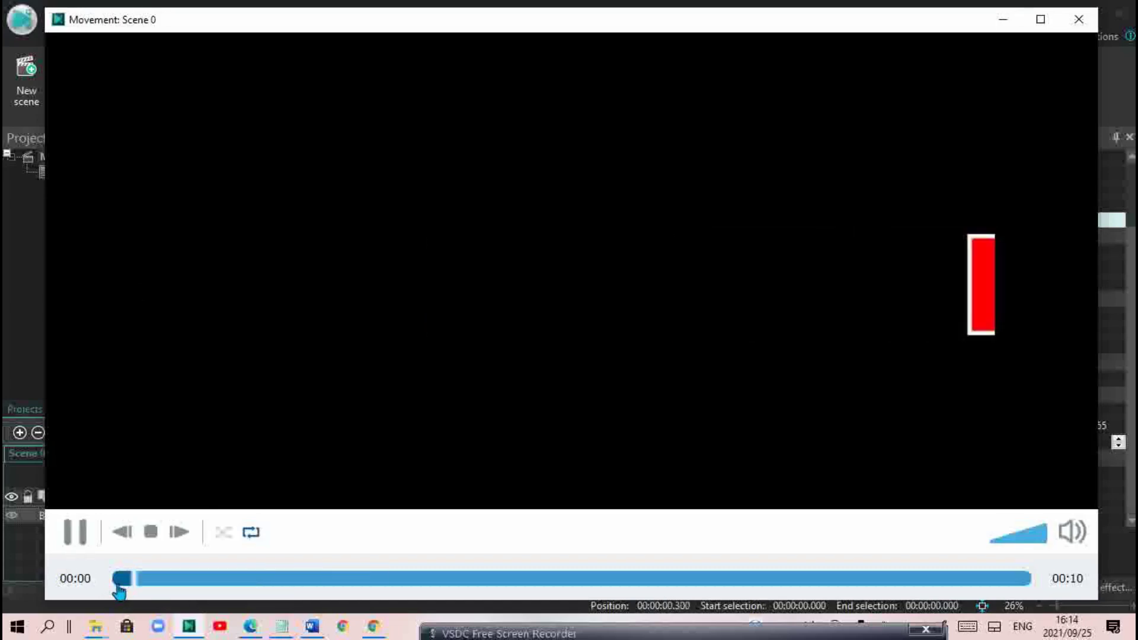
{"action": "key", "text": "Escape"}
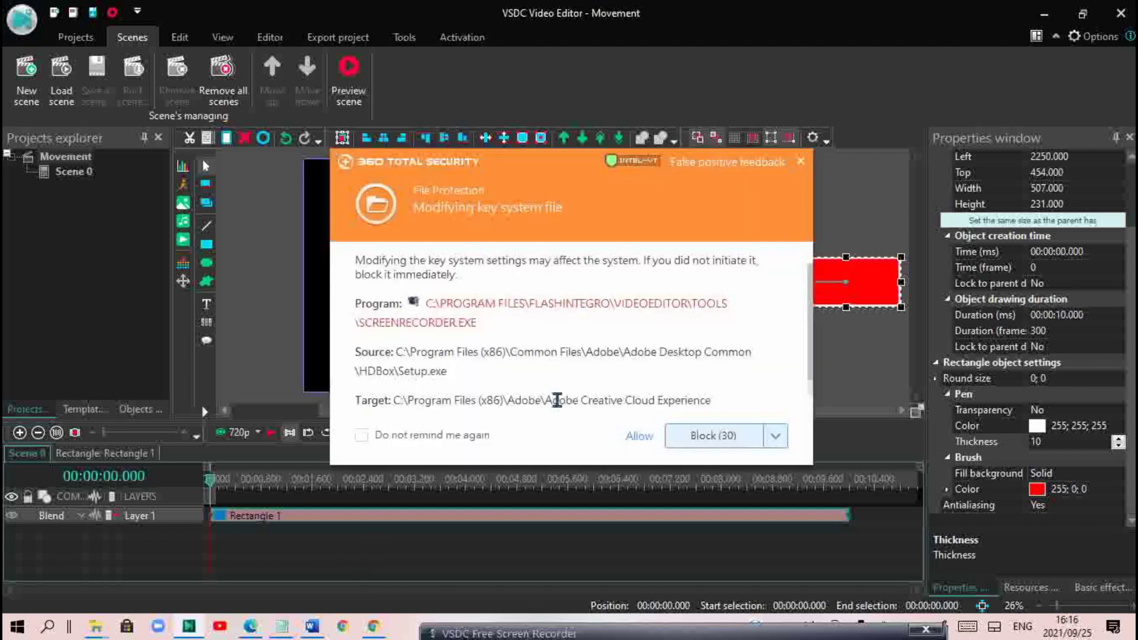
- Dismiss the file protection alert and close the video editor without saving the Movement project
{"action": "left_click", "coordinate": [800, 161]}
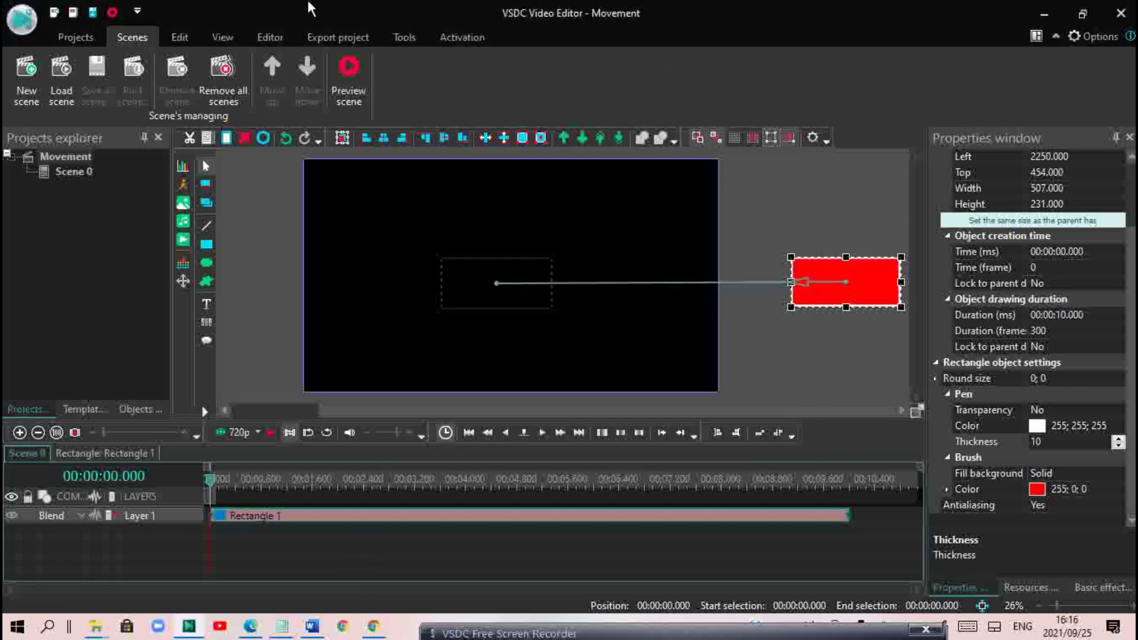
{"action": "left_click", "coordinate": [1120, 13]}
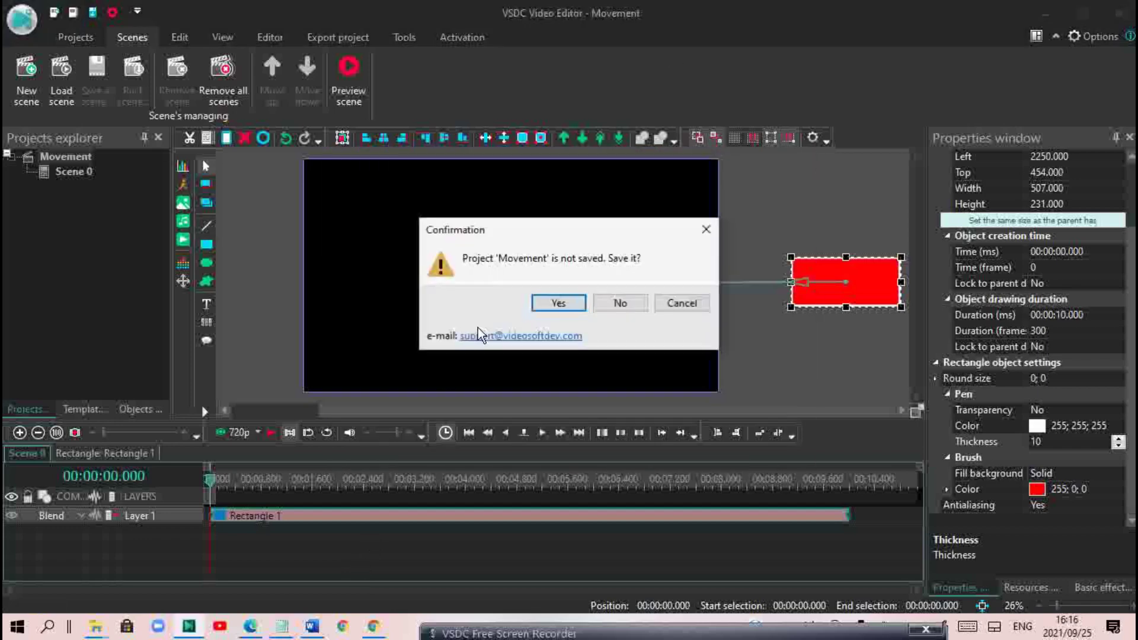
{"action": "left_click", "coordinate": [620, 303]}
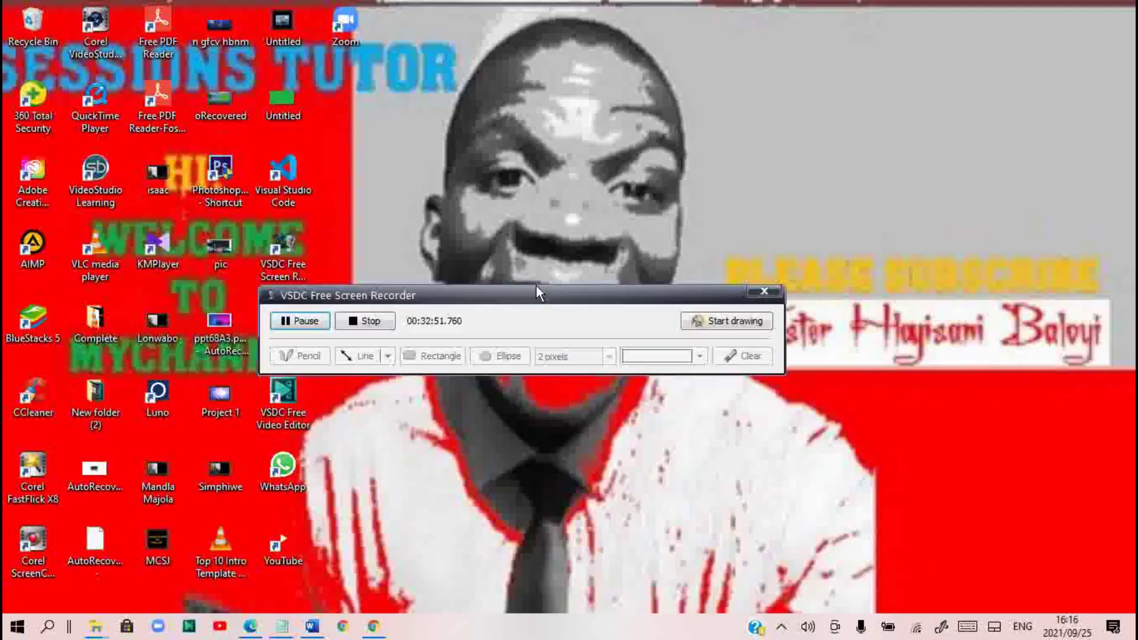
{"action": "left_click_drag", "start_coordinate": [537, 287], "coordinate": [535, 275]}
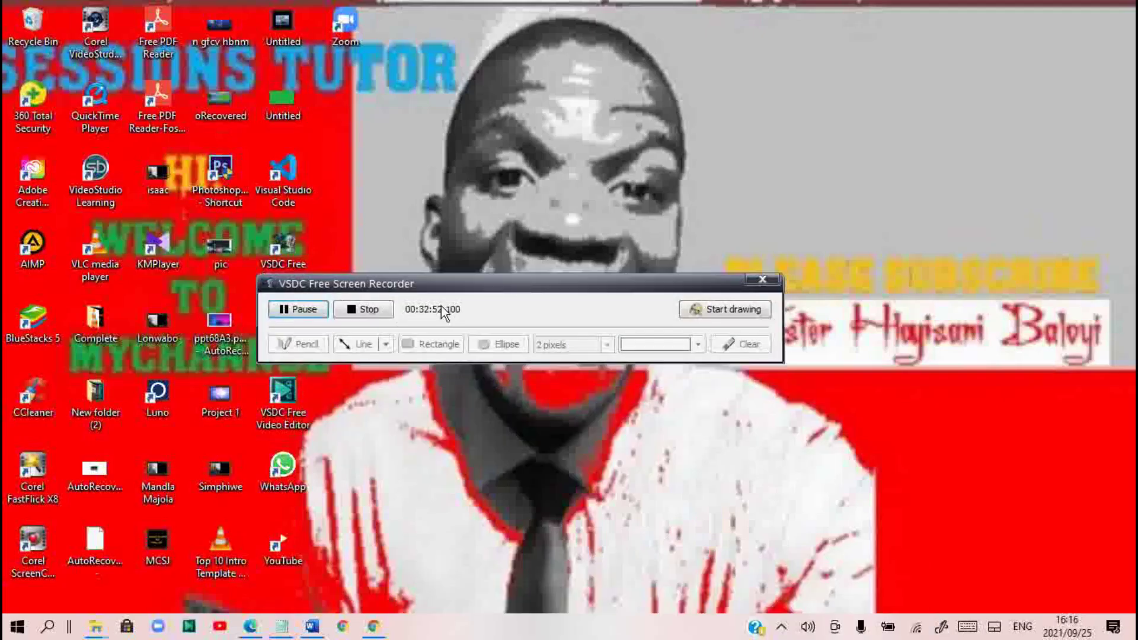